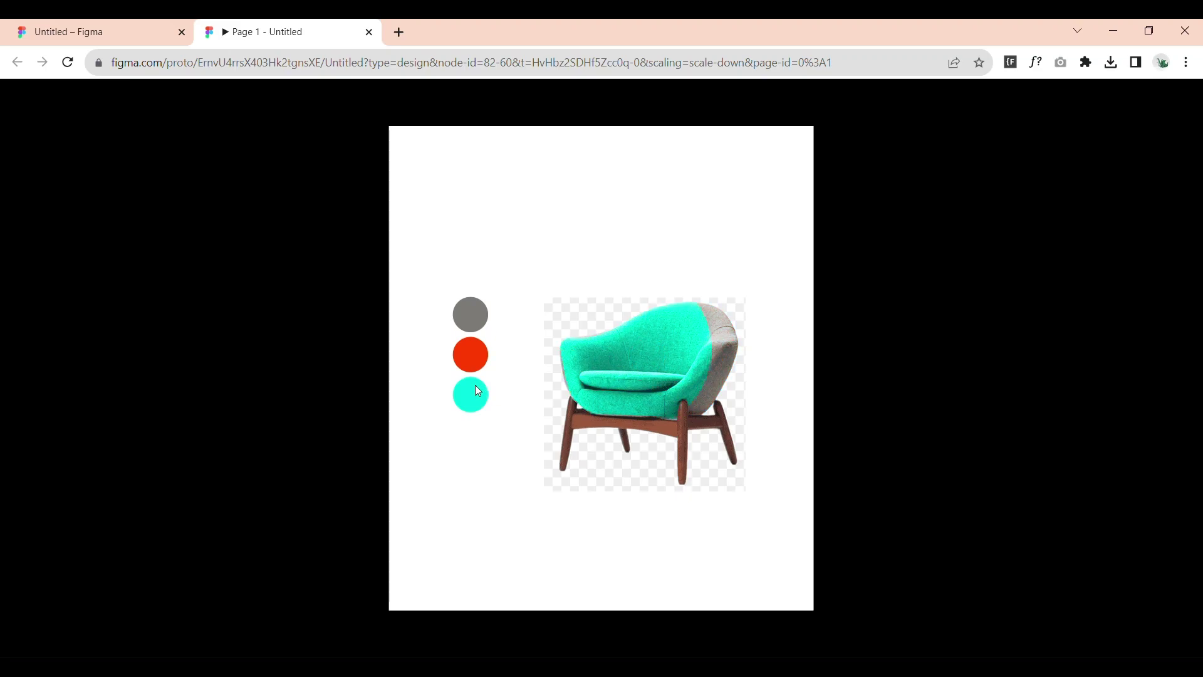
- In the prototype, recolour the chair grey, orange, cyan, orange and back to grey
click(480, 316)
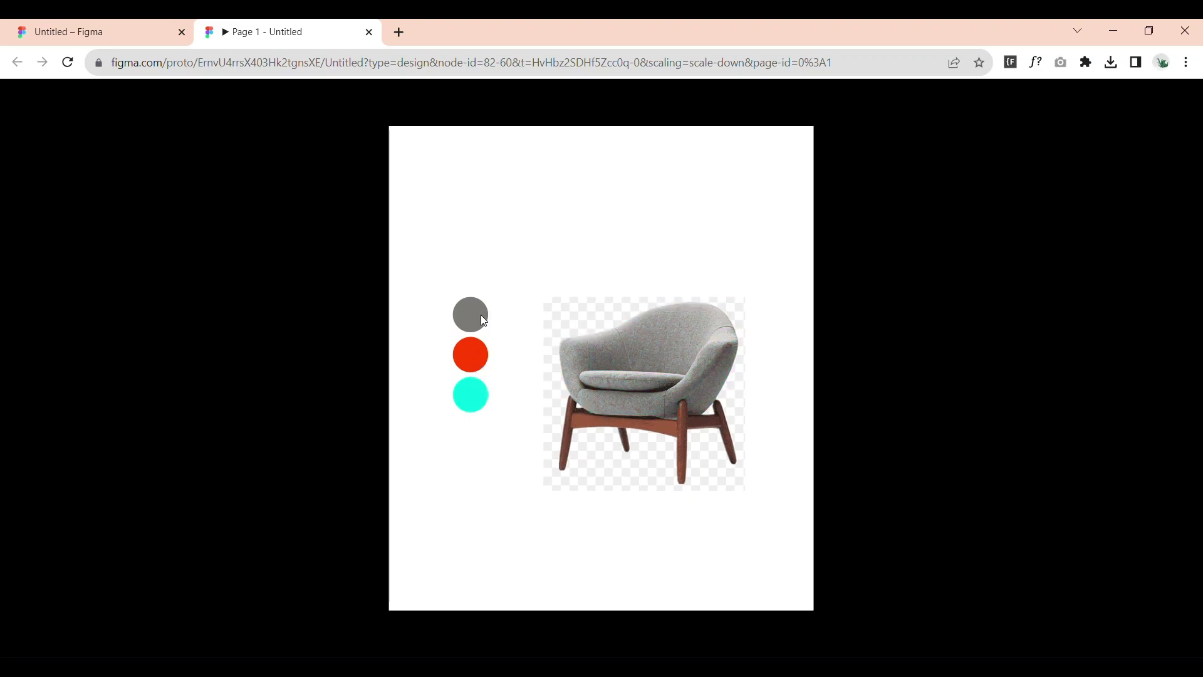
click(482, 366)
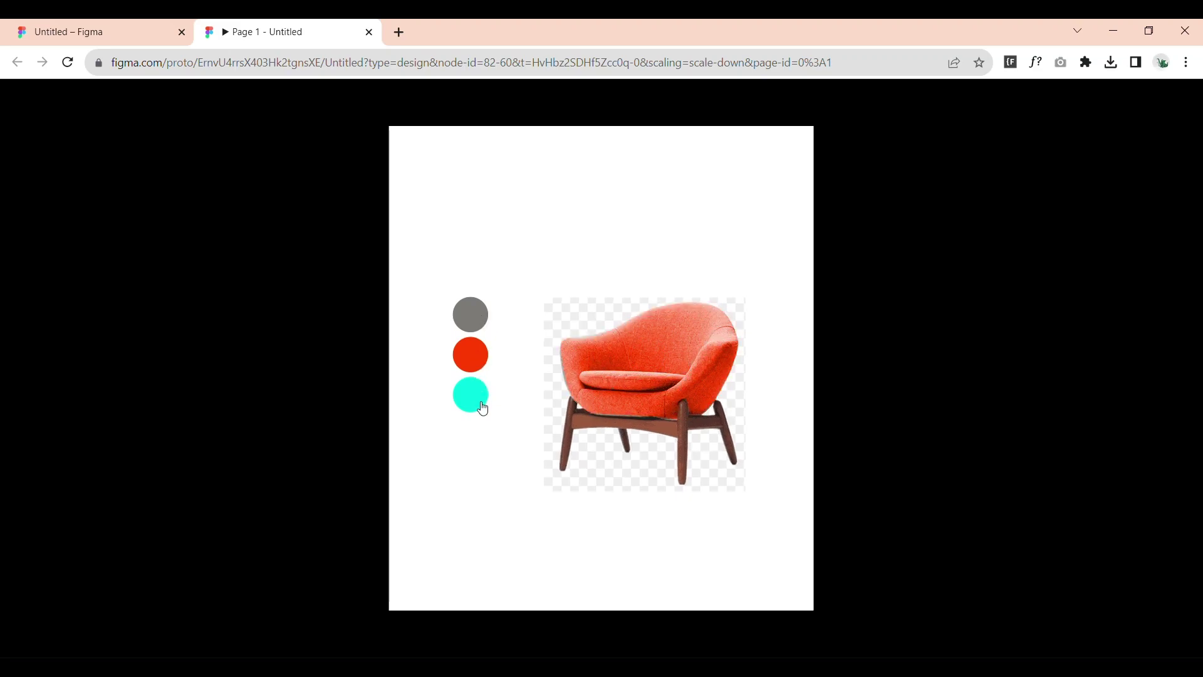
click(482, 409)
click(475, 365)
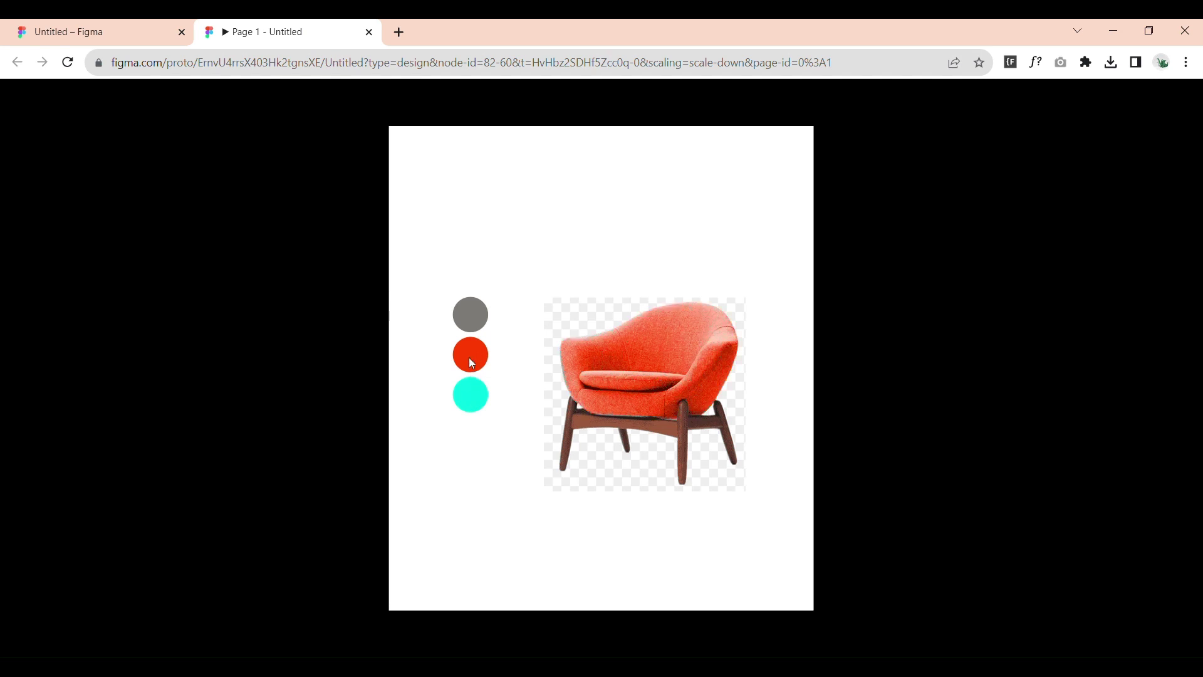
click(472, 320)
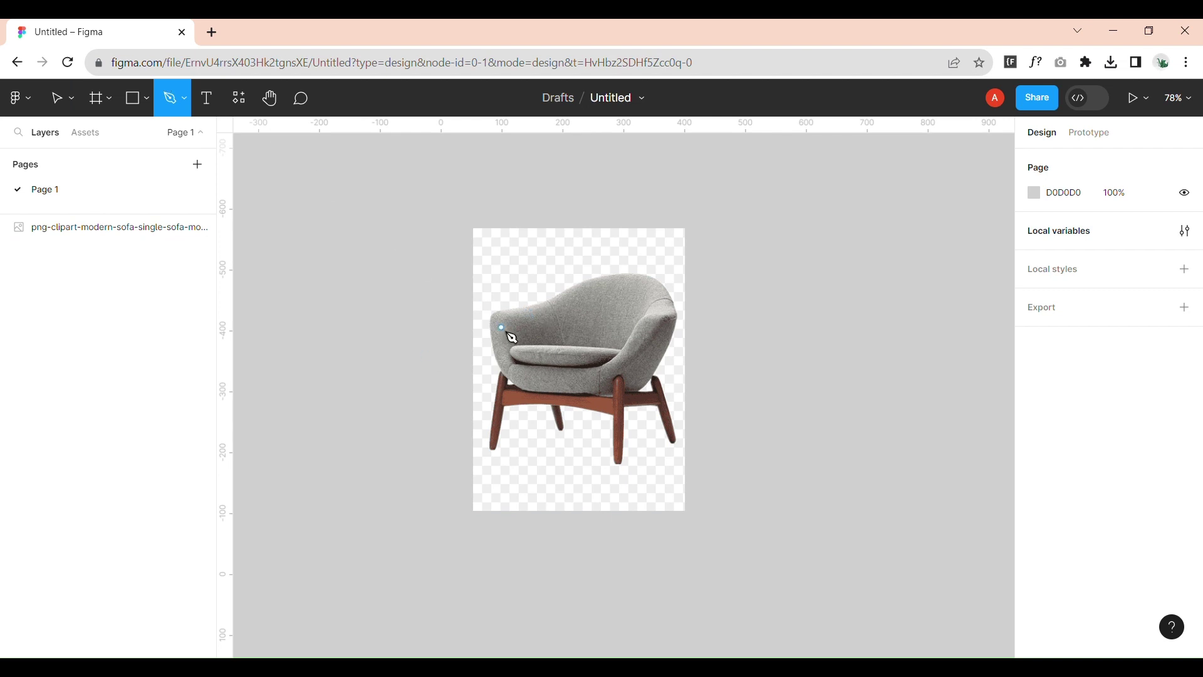
- Start a Pen path along the seat's lower edge and up the chair's left back
scroll(511, 337, up, 5)
scroll(629, 419, up, 3)
click(644, 403)
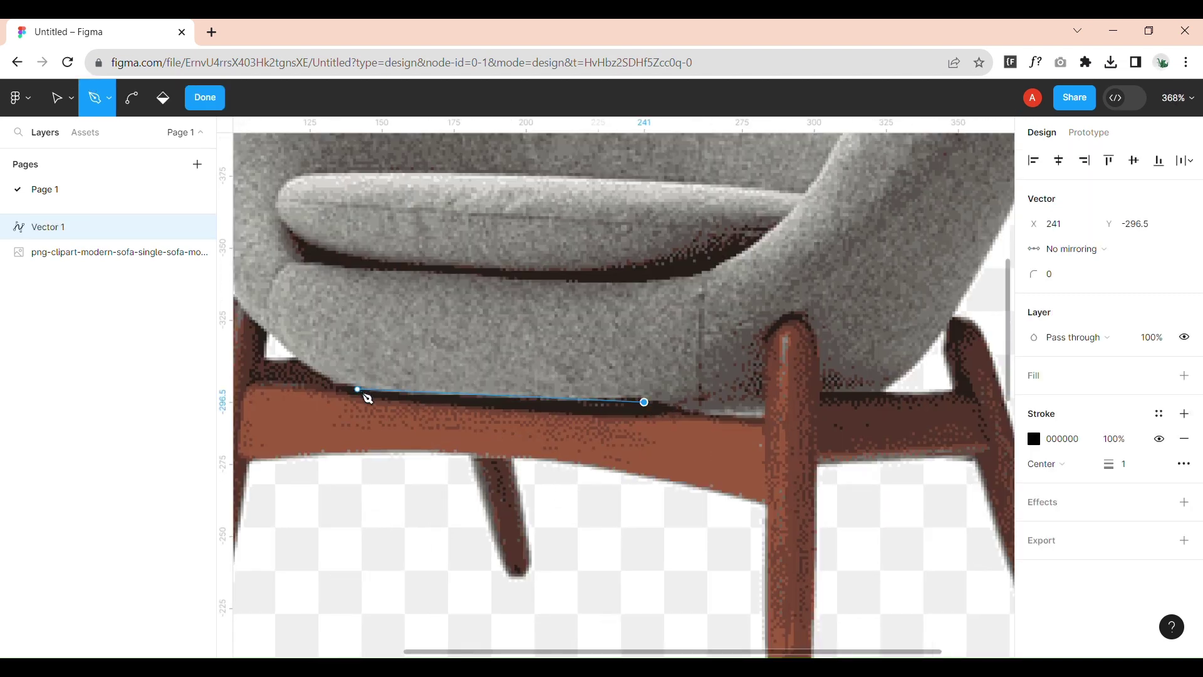
click(336, 387)
scroll(369, 391, left, 4)
scroll(370, 392, up, 1)
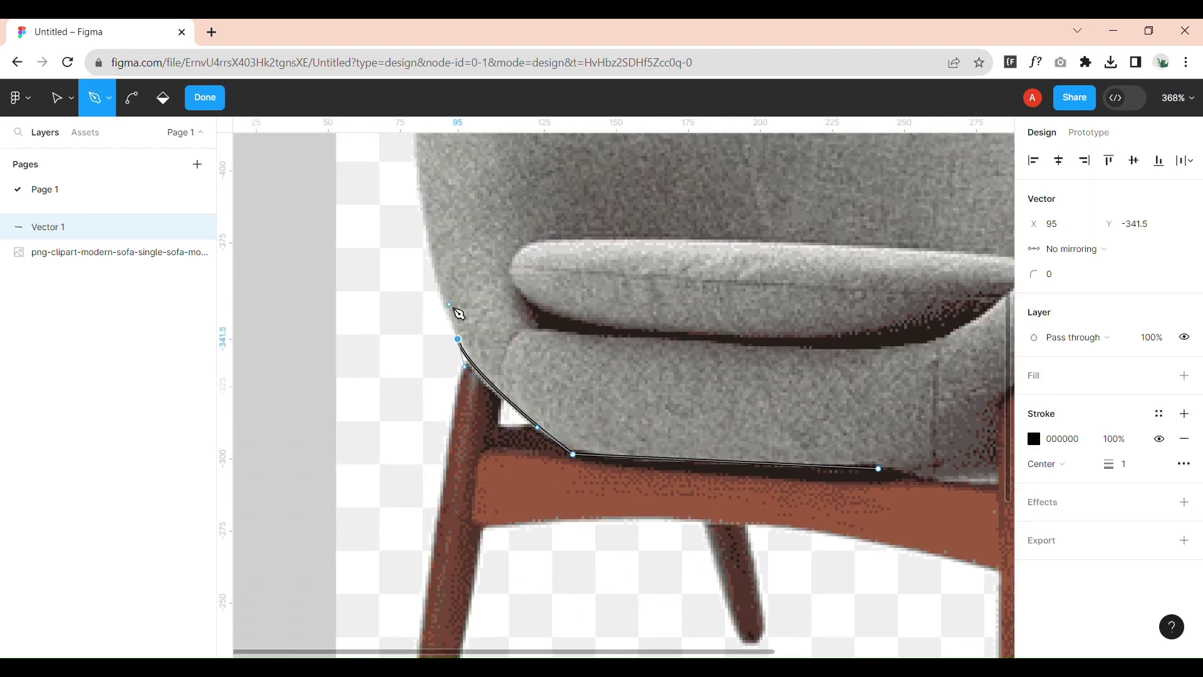
scroll(438, 400, up, 5)
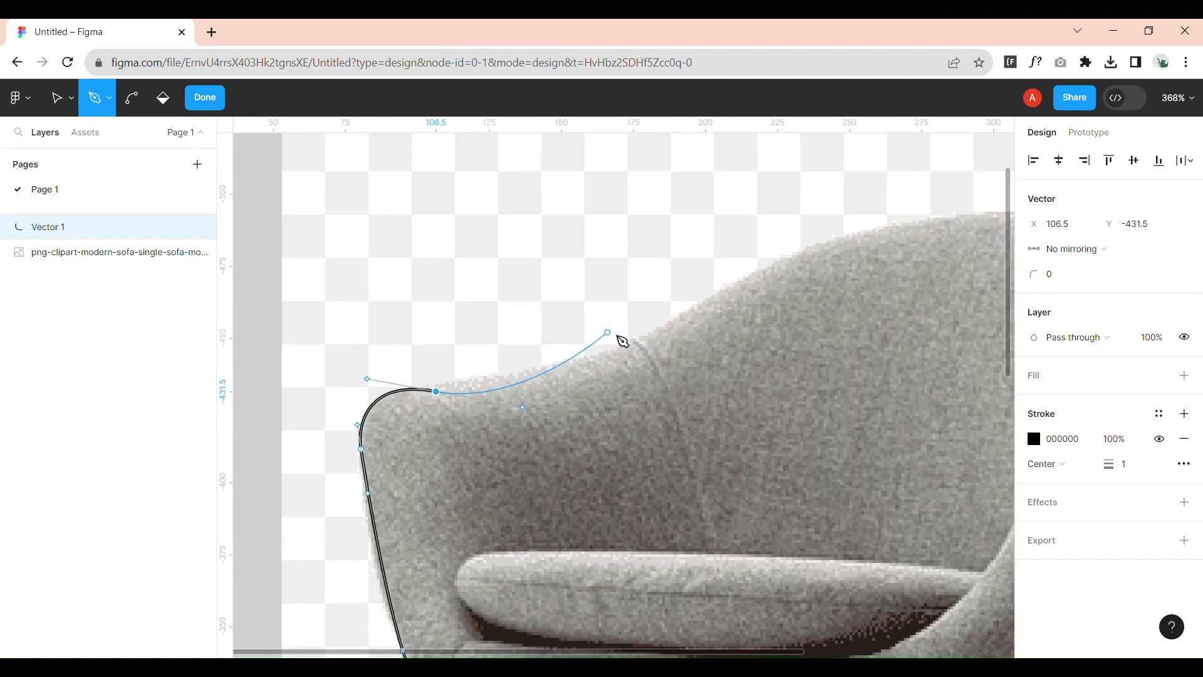
click(658, 323)
- Continue the path with curves across the top and down the right armrest, then finish it
scroll(558, 393, right, 3)
scroll(865, 363, right, 3)
drag(841, 371, 940, 520)
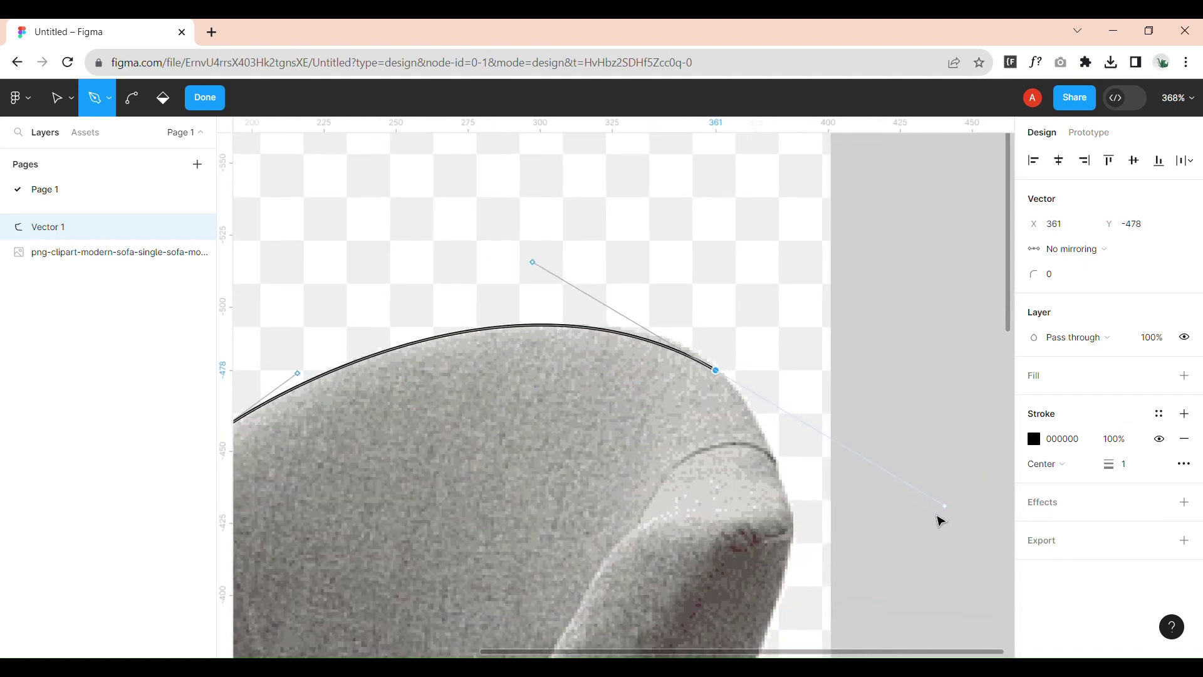
drag(791, 553, 777, 641)
scroll(779, 578, down, 5)
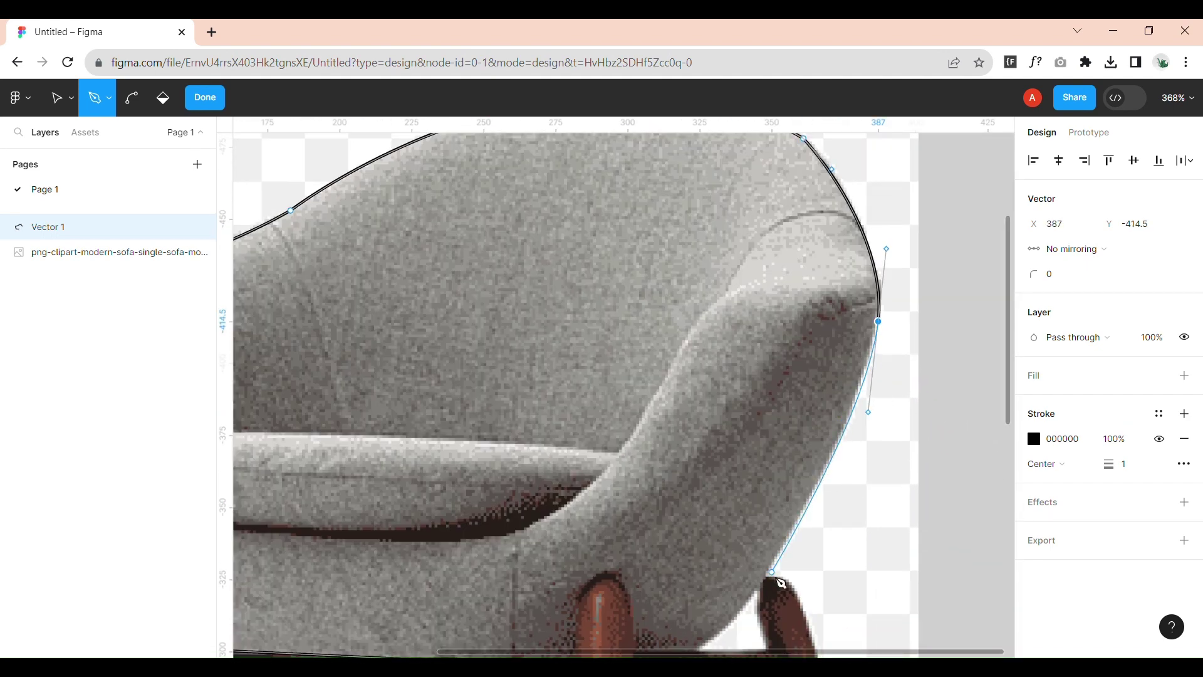
scroll(814, 438, down, 3)
scroll(877, 376, left, 3)
click(940, 306)
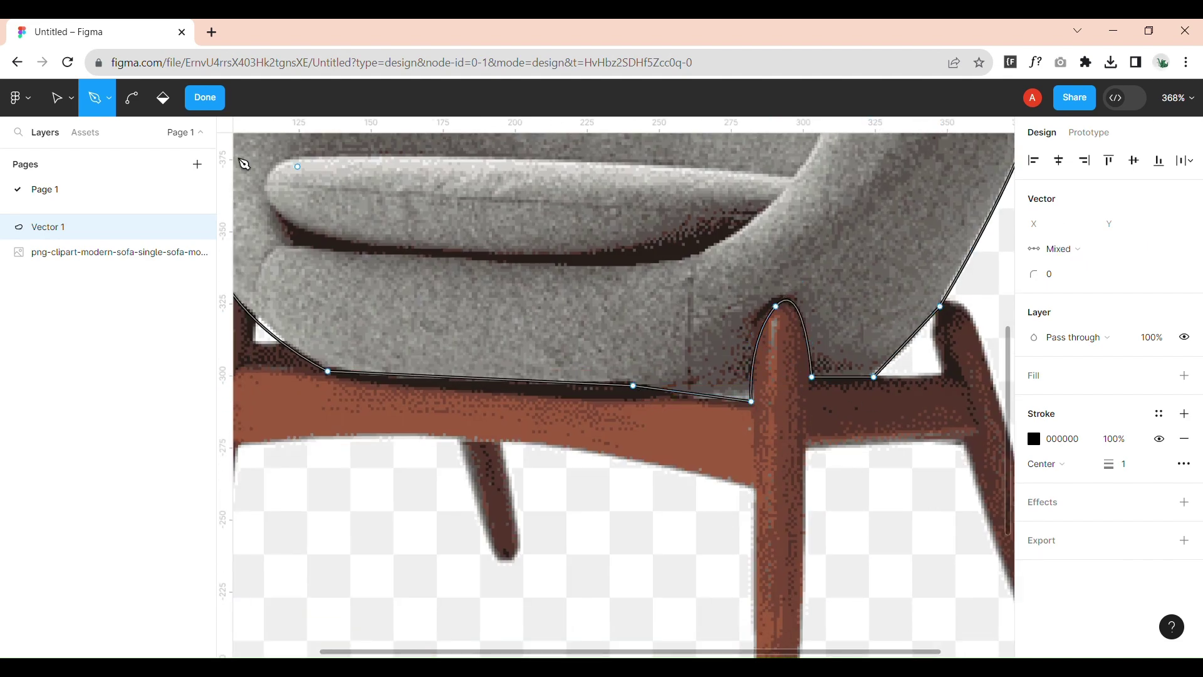
key(Escape)
key(shift+1)
- Give the outline a fill with no stroke, move it under the chair image and use it as a mask
click(702, 257)
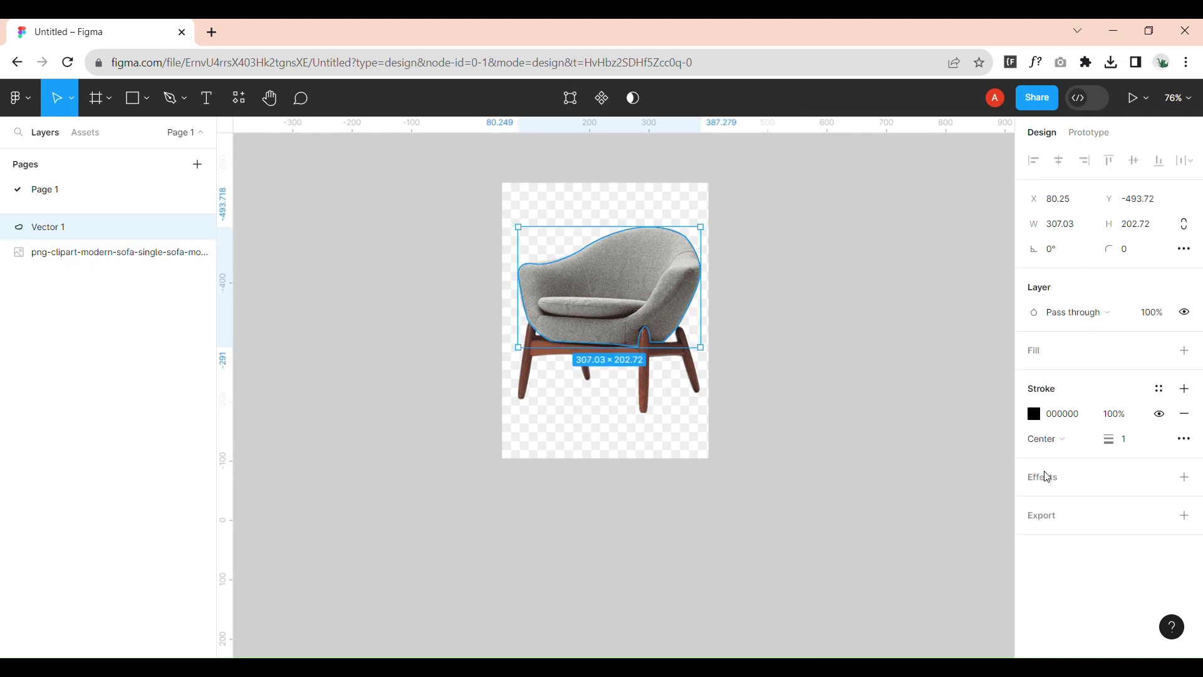
click(1184, 413)
click(1185, 350)
drag(56, 227, 88, 263)
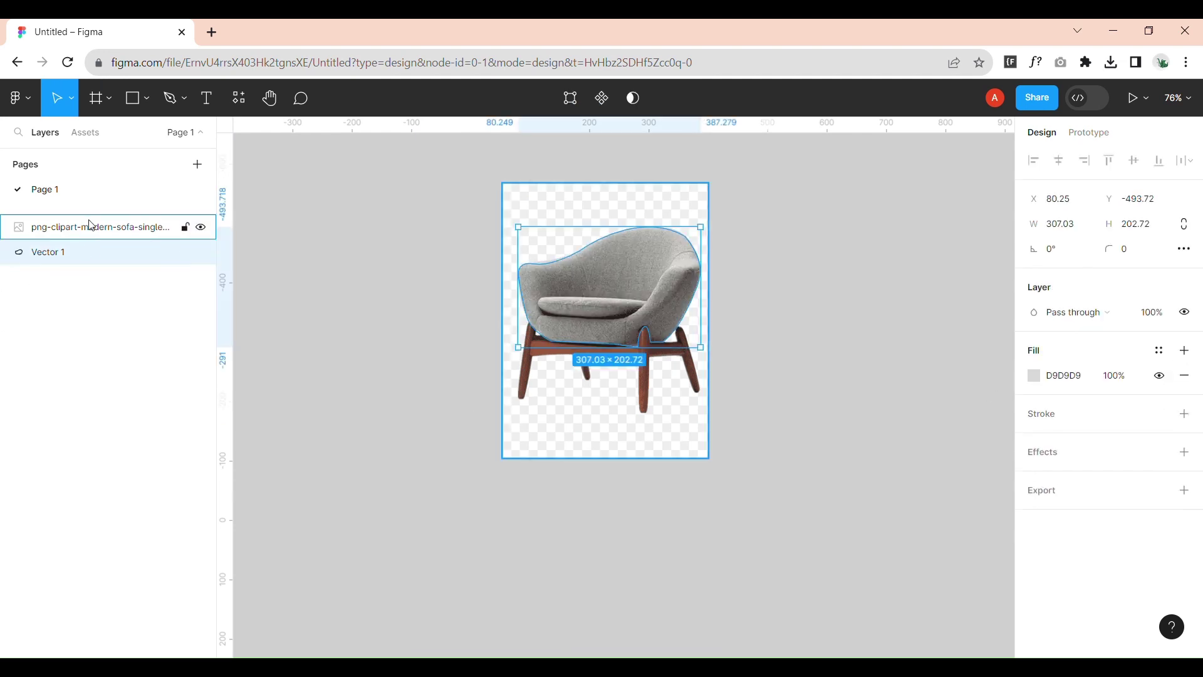
shift+click(91, 227)
right_click(108, 224)
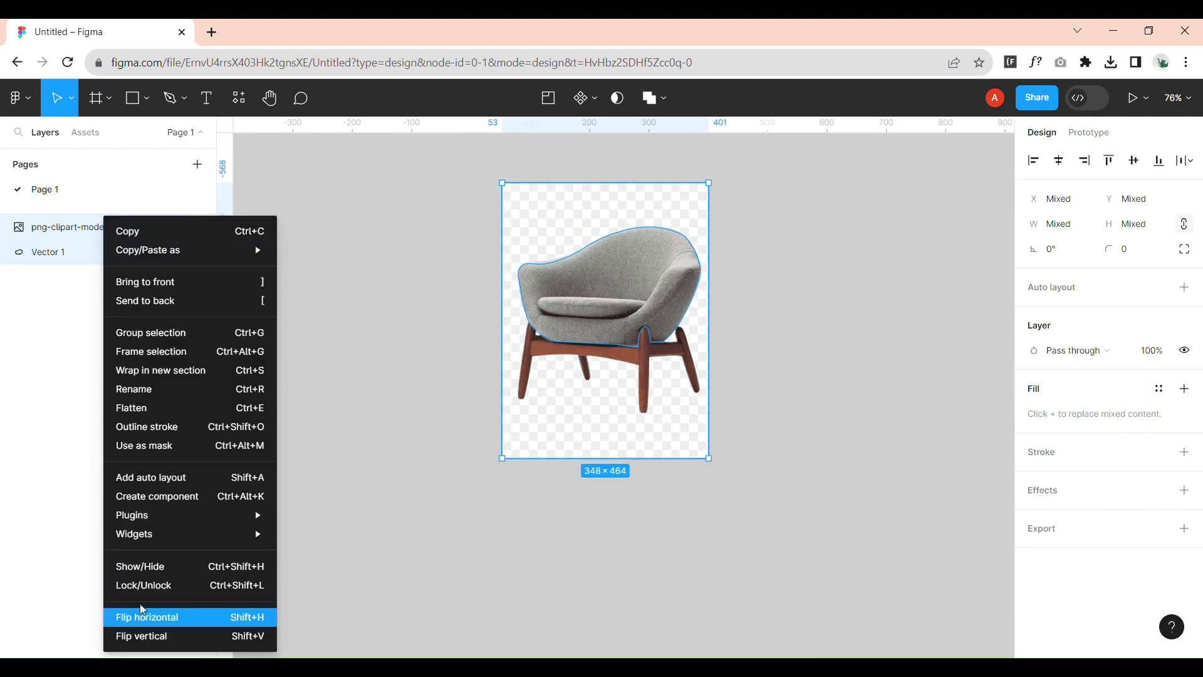
click(173, 446)
click(753, 360)
- Draw Frame 1 around the masked chair and duplicate the chair image out of the mask group
key(f)
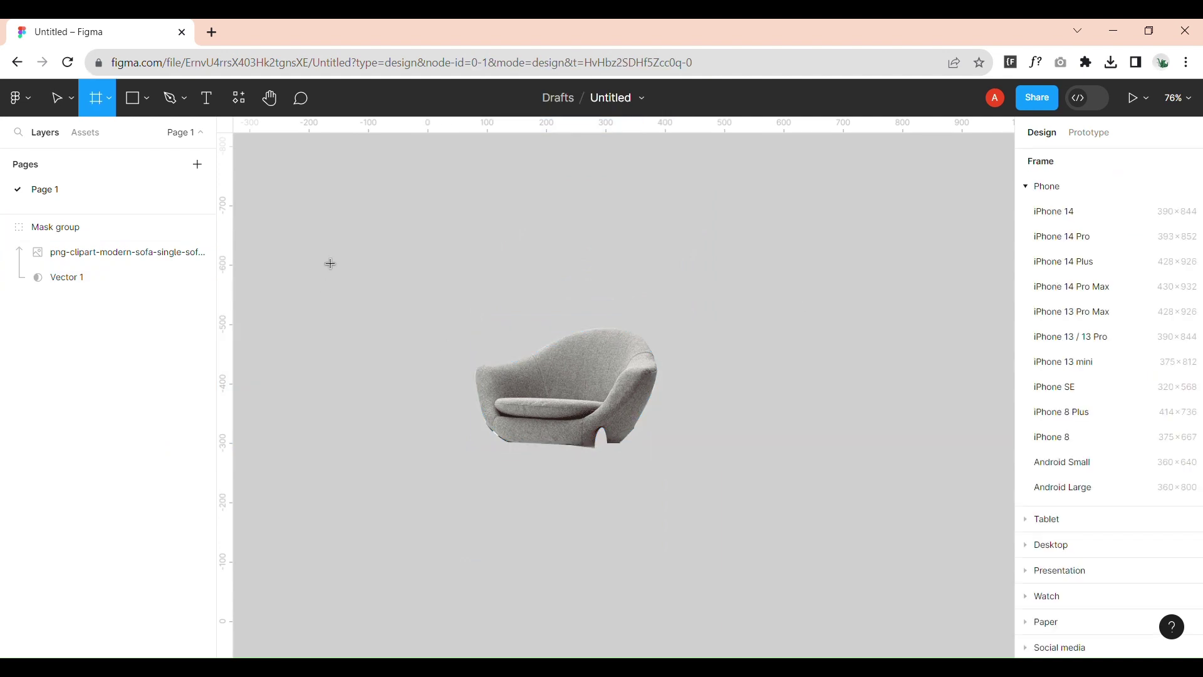
drag(320, 250, 717, 509)
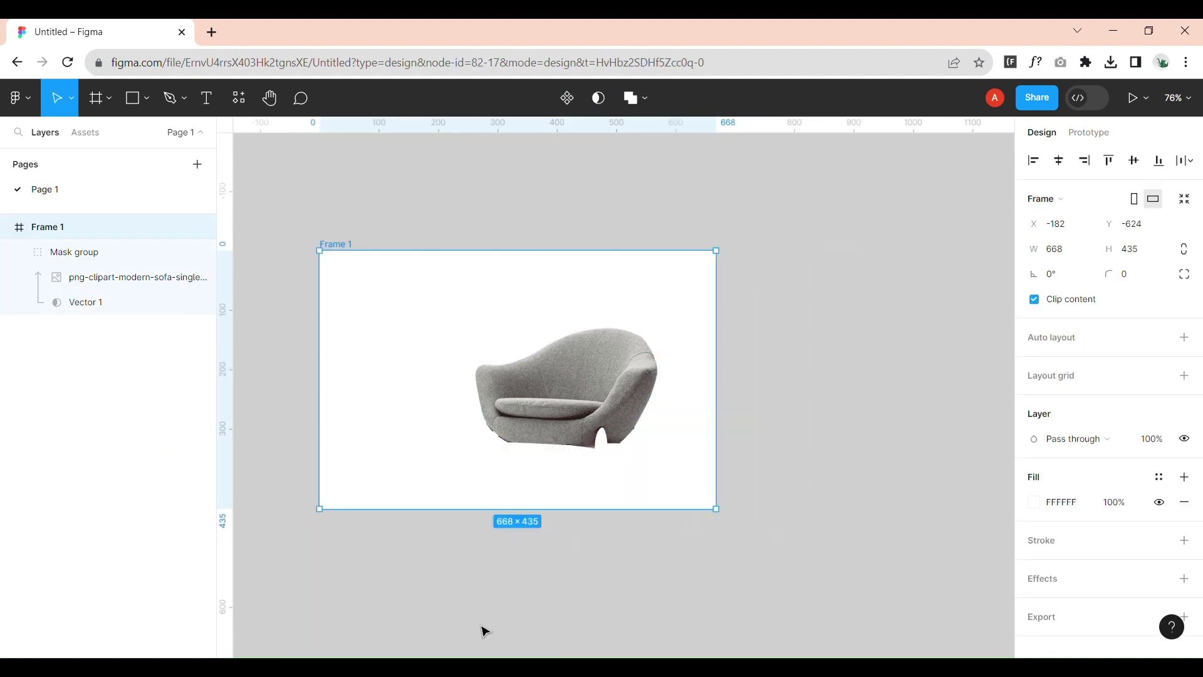
click(104, 277)
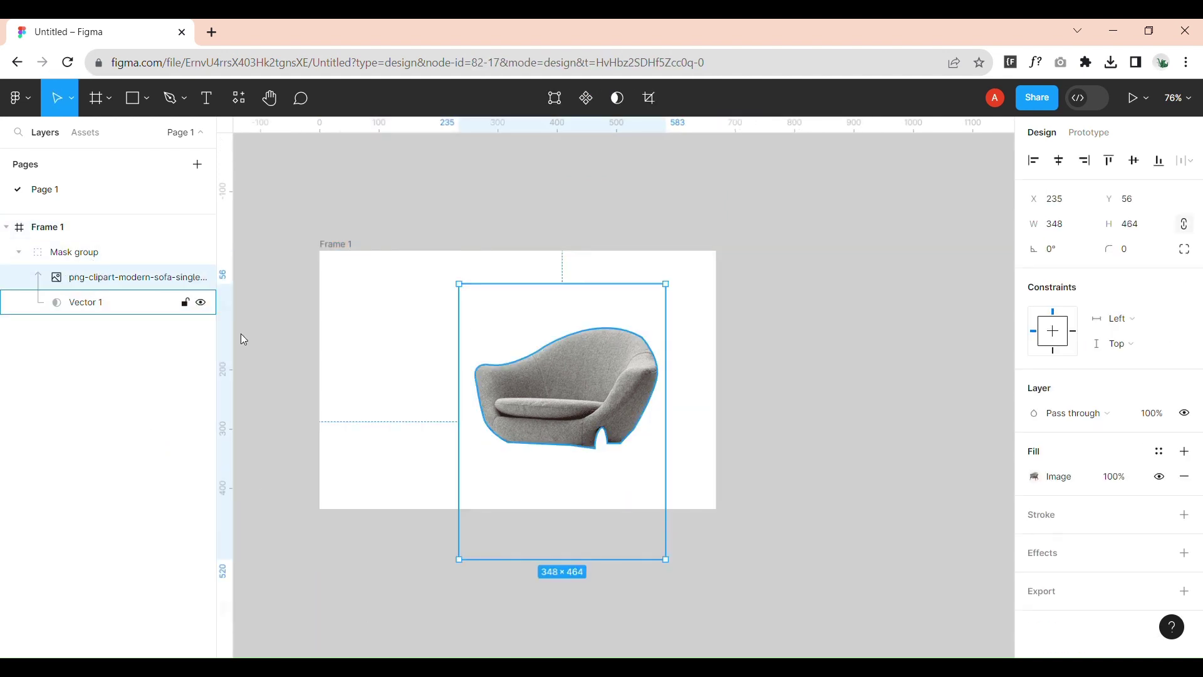
key(ctrl+d)
drag(126, 285, 125, 242)
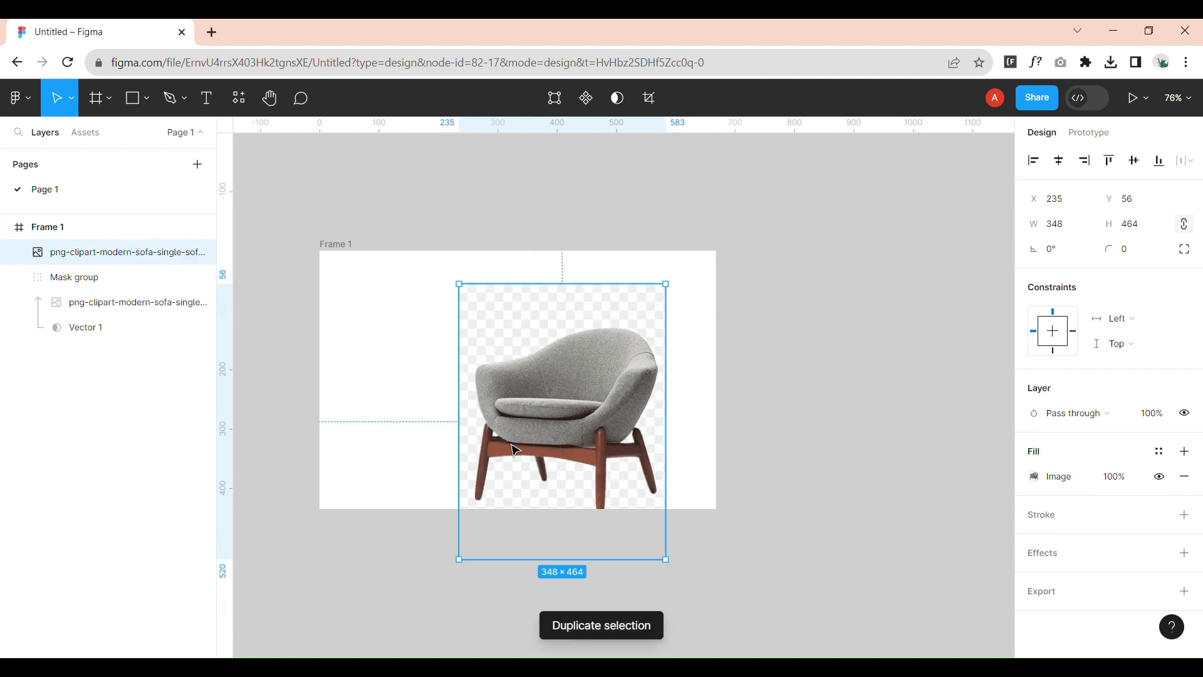
- Set the copied chair image's fill to Crop and trim away the empty space
click(798, 464)
scroll(567, 618, down, 1)
scroll(567, 618, left, 1)
click(581, 311)
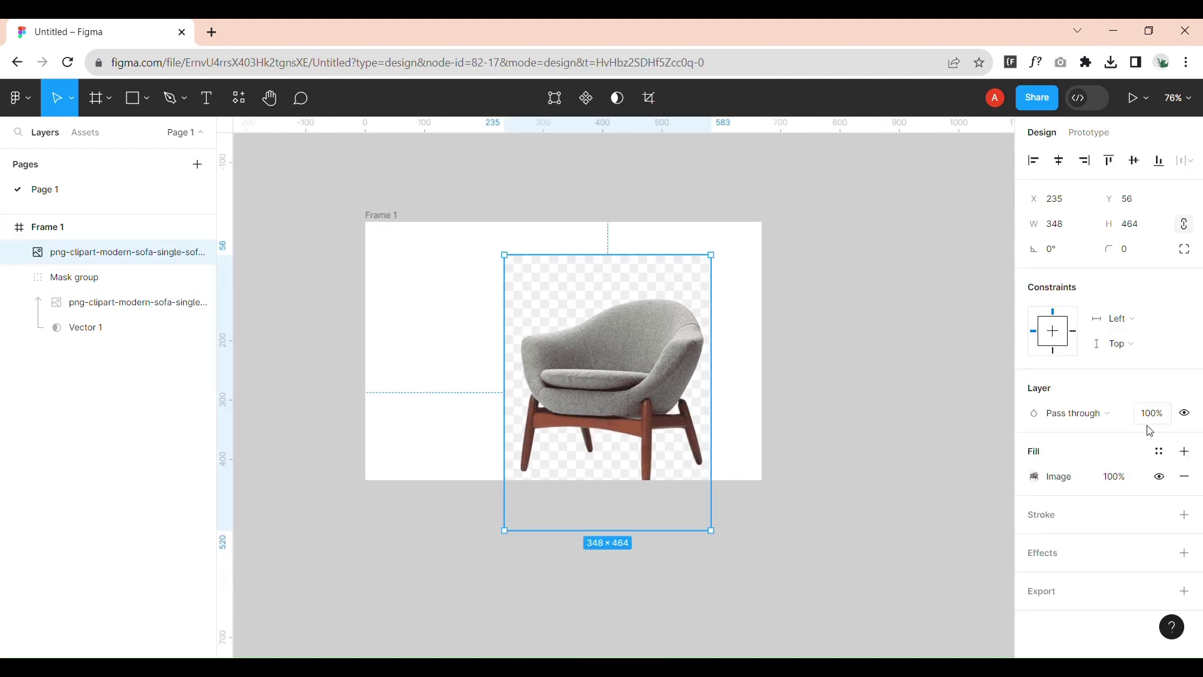
click(1034, 476)
click(856, 325)
click(856, 359)
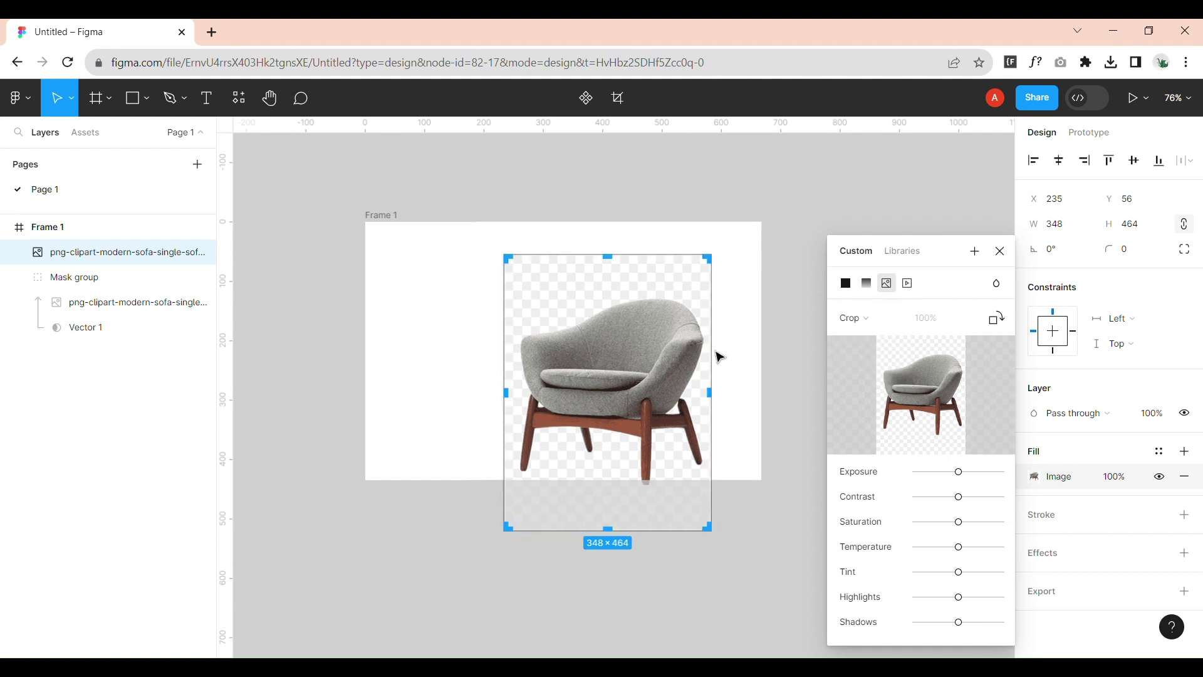
drag(618, 264, 619, 305)
key(Return)
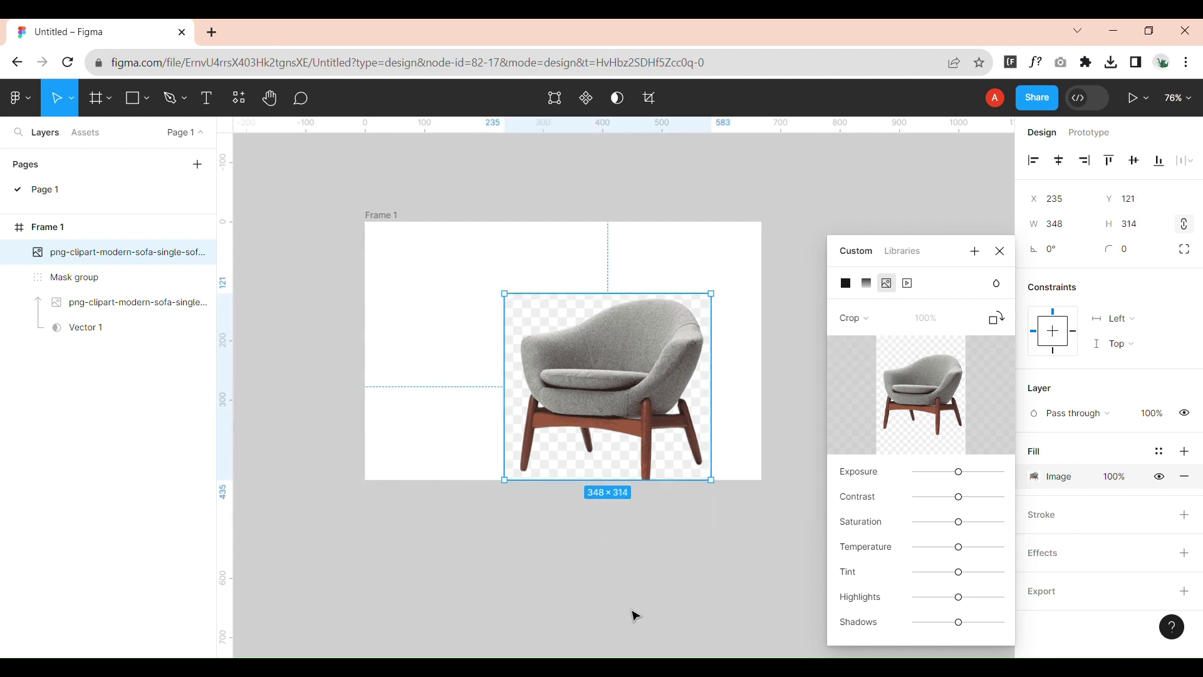
- Reposition the cropped chair image above the masked seat and readjust its crop
drag(662, 453, 666, 430)
click(865, 328)
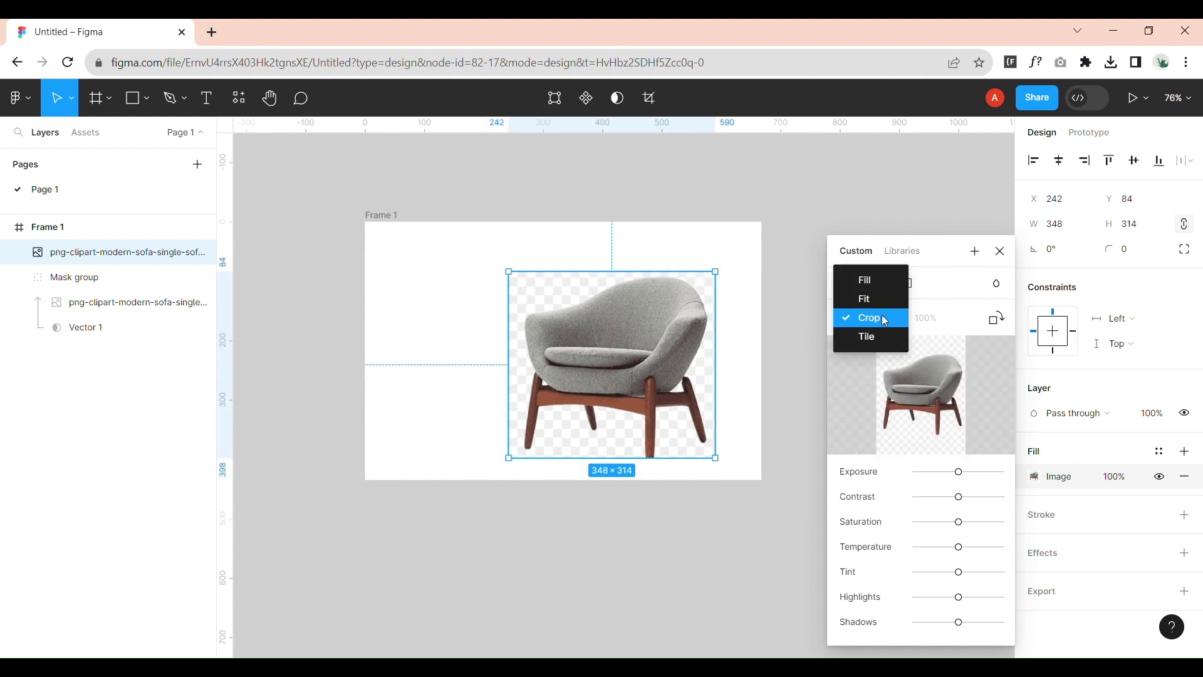
click(637, 589)
scroll(508, 564, left, 3)
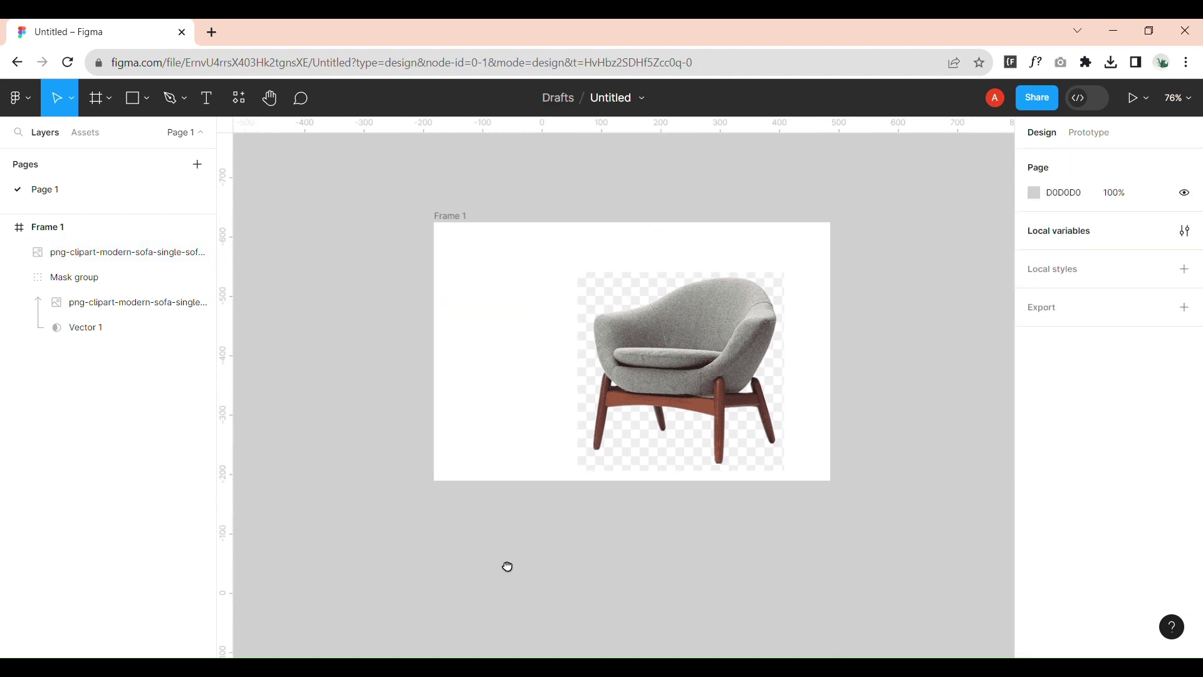
- Draw a swatch circle left of the chair, duplicate it twice downward, colouring copies orange and 00FFE0
mouse_move(511, 355)
mouse_down()
mouse_move(538, 382)
mouse_move(490, 306)
mouse_move(545, 321)
mouse_move(509, 363)
mouse_up()
key(ctrl+d)
click(1034, 476)
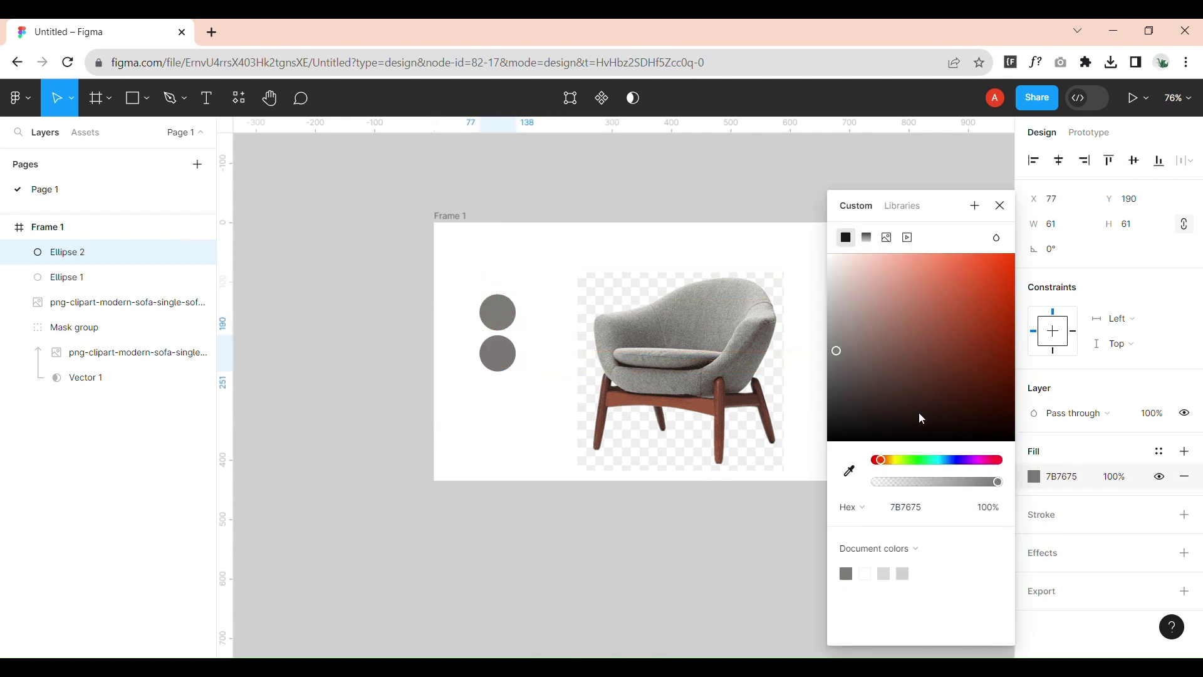
key(Escape)
key(ctrl+d)
drag(516, 369, 517, 410)
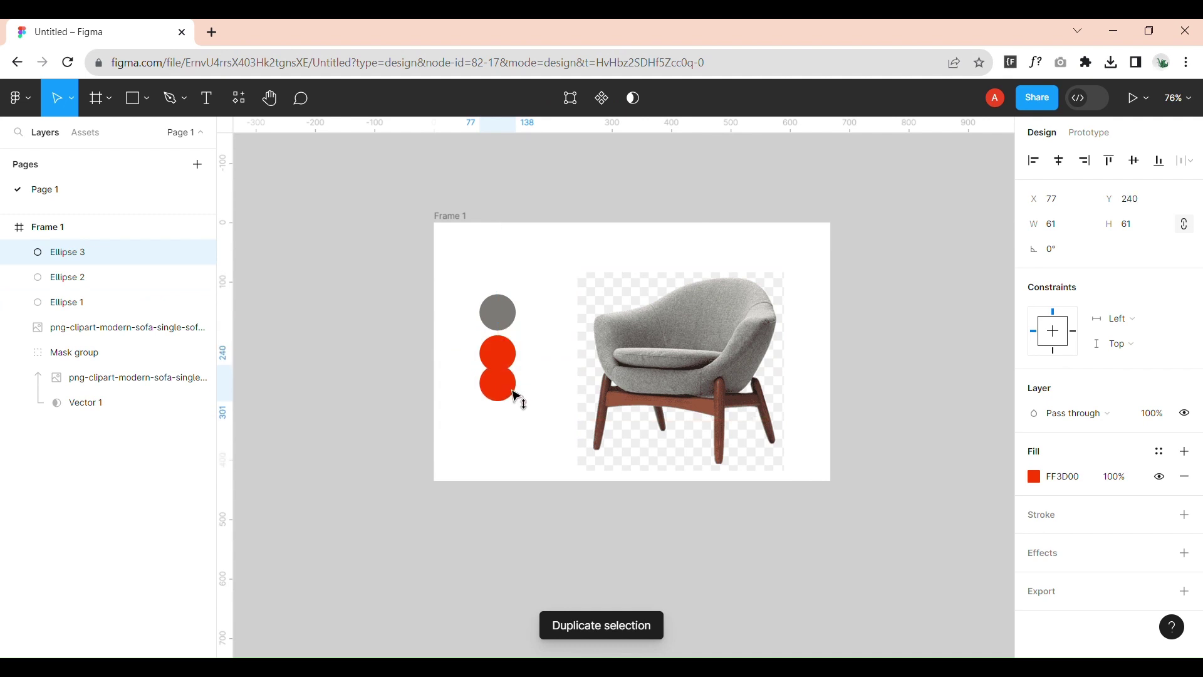
click(1034, 476)
text(00FFE0)
key(Return)
key(Escape)
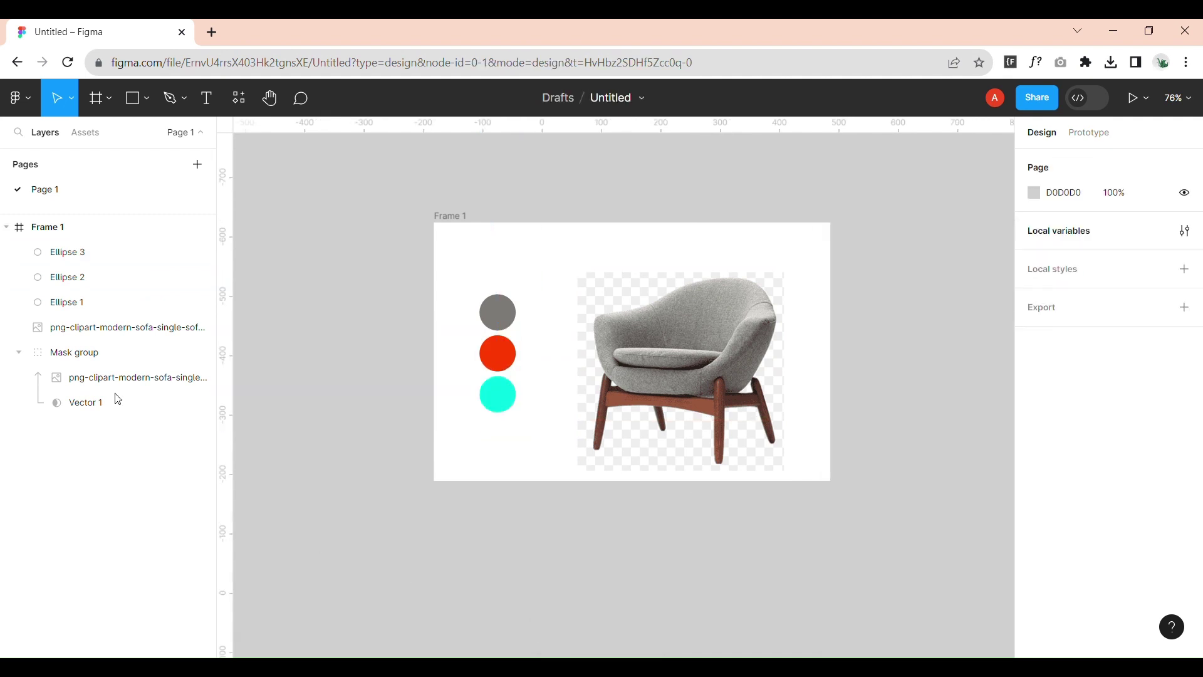
- Rename the swatch circle layers to Orange and Gray
click(97, 253)
text(Blue)
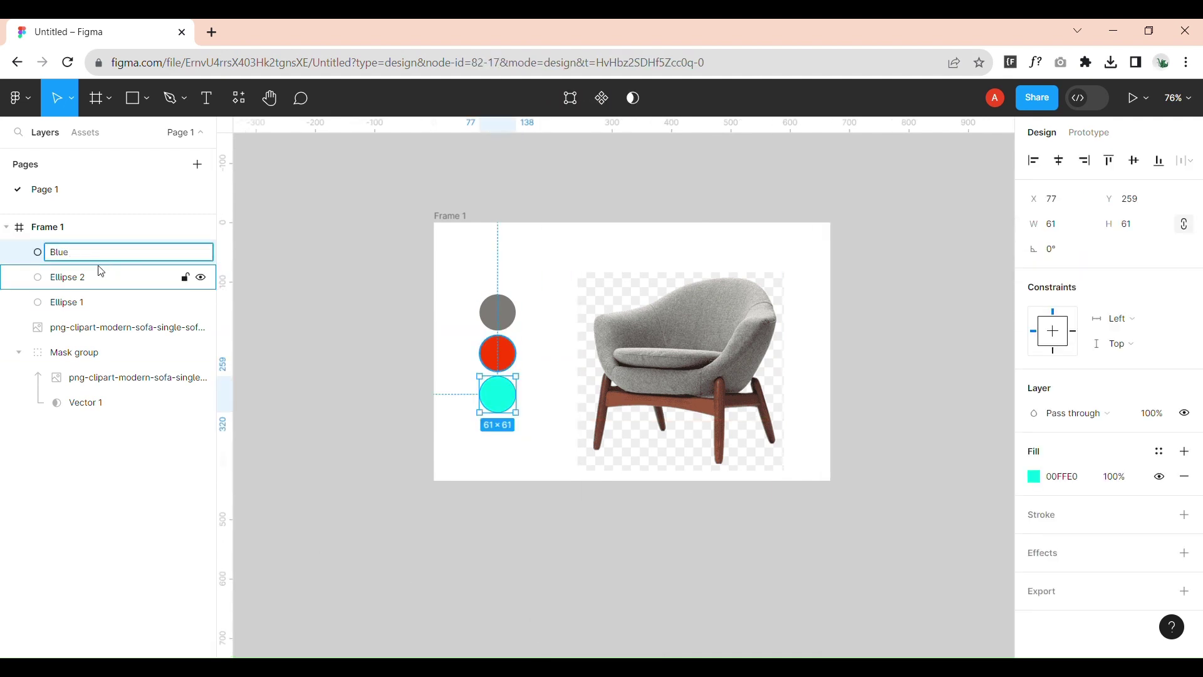
double_click(79, 278)
text(Orange)
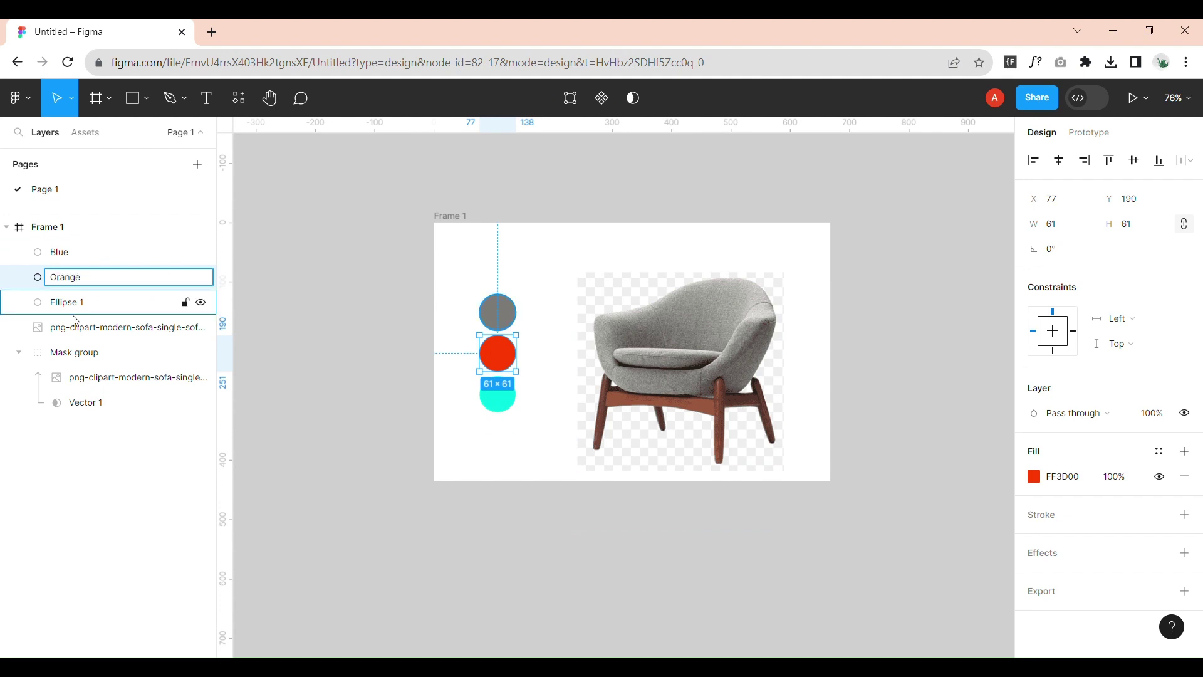
click(80, 304)
text(Gr)
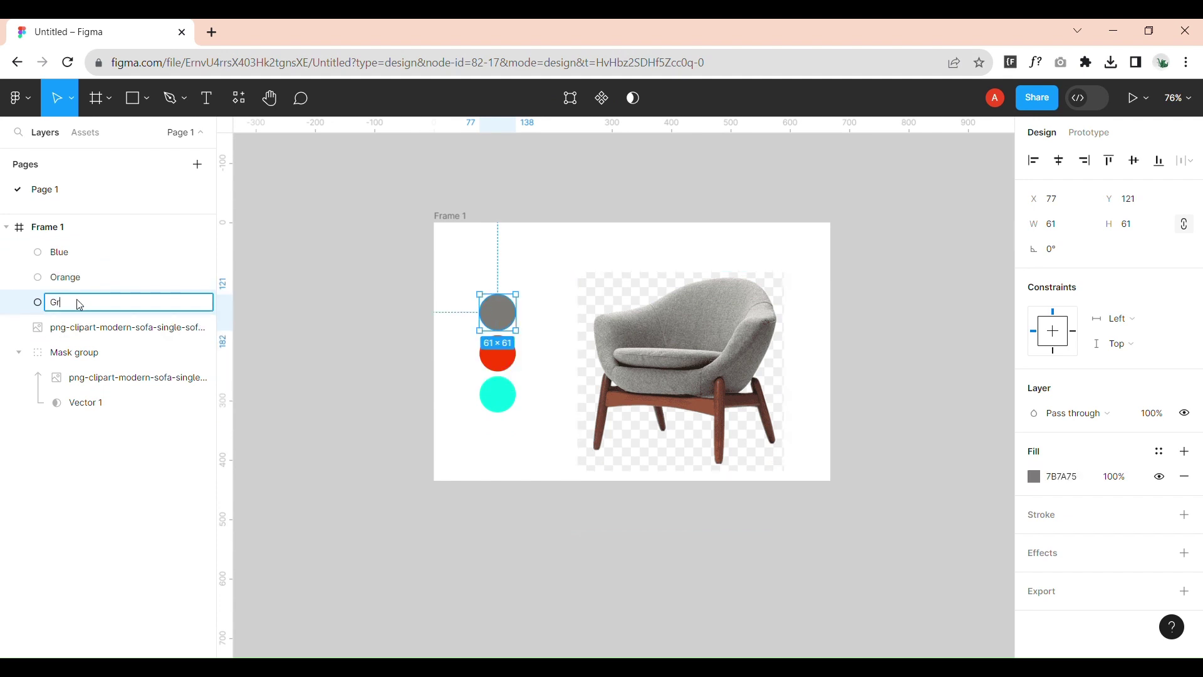
text(ay)
click(282, 359)
- Select the three swatch circles and duplicate them
scroll(439, 439, up, 3)
click(464, 458)
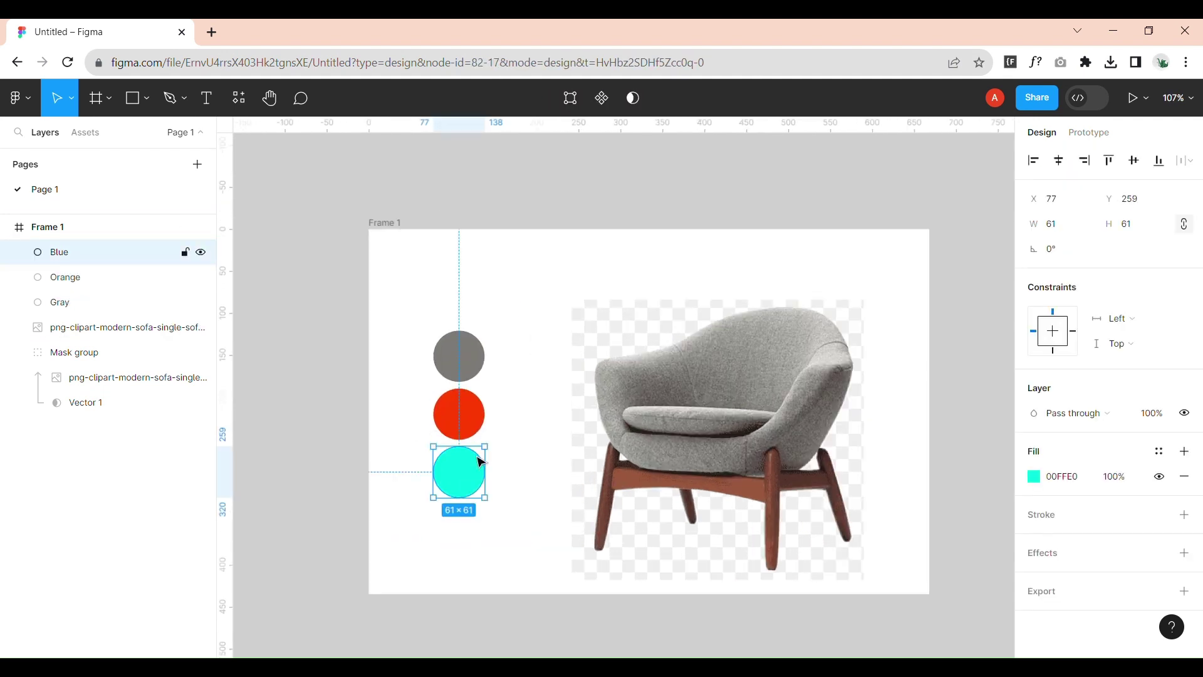
drag(431, 233, 487, 446)
key(ctrl+d)
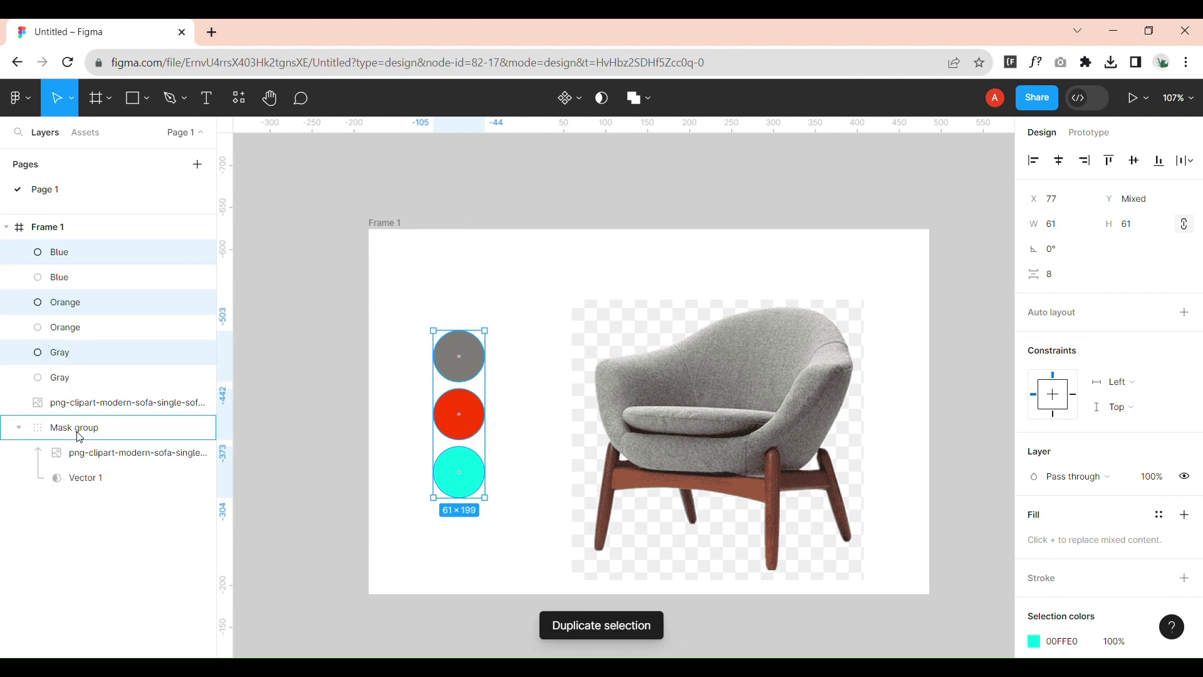
- Move the circle copies into the Mask group above the chair image
drag(79, 437, 79, 466)
drag(125, 377, 129, 465)
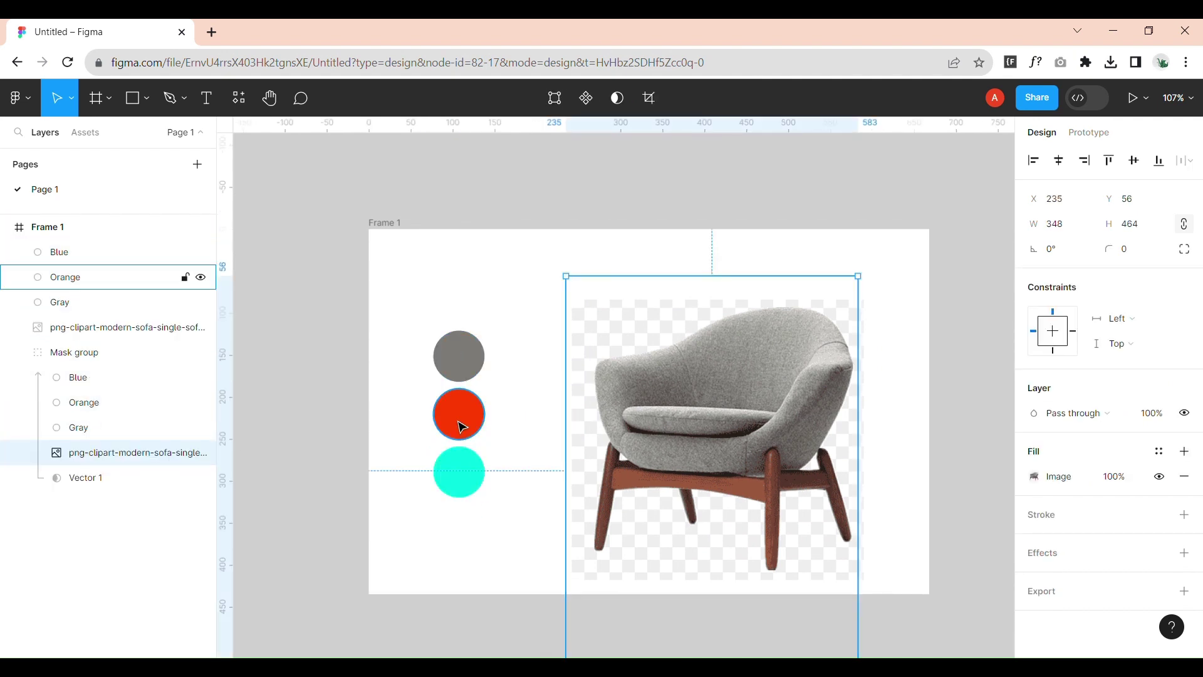
click(100, 427)
shift+click(94, 378)
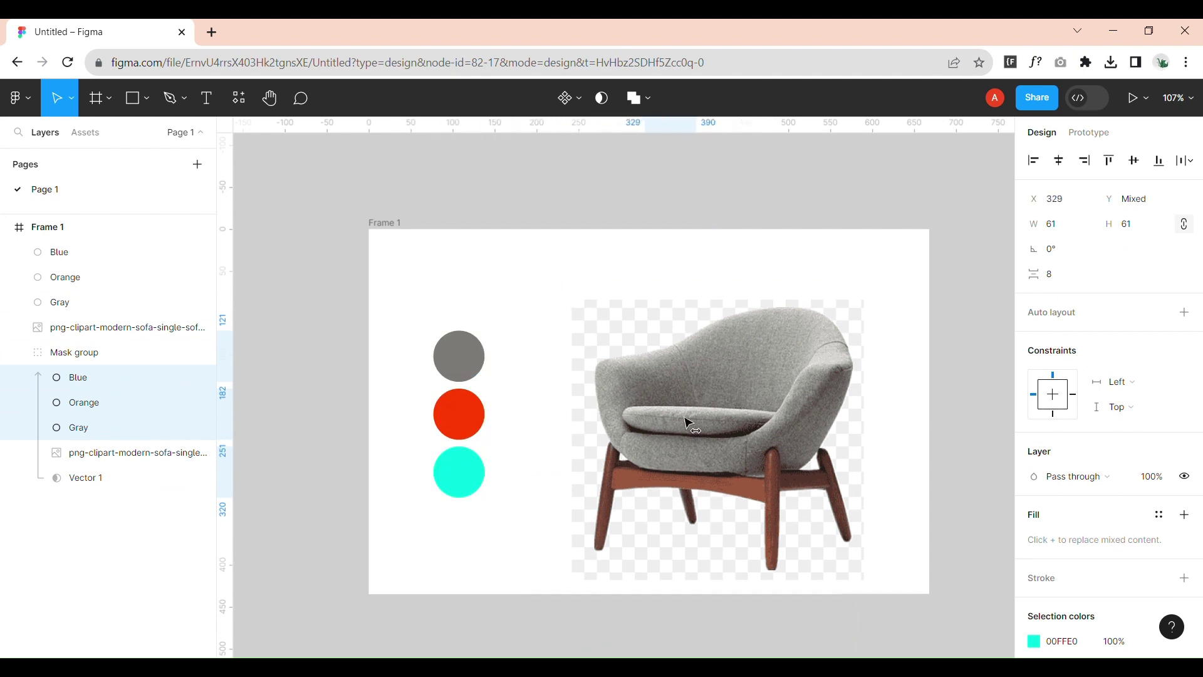
drag(741, 428, 763, 431)
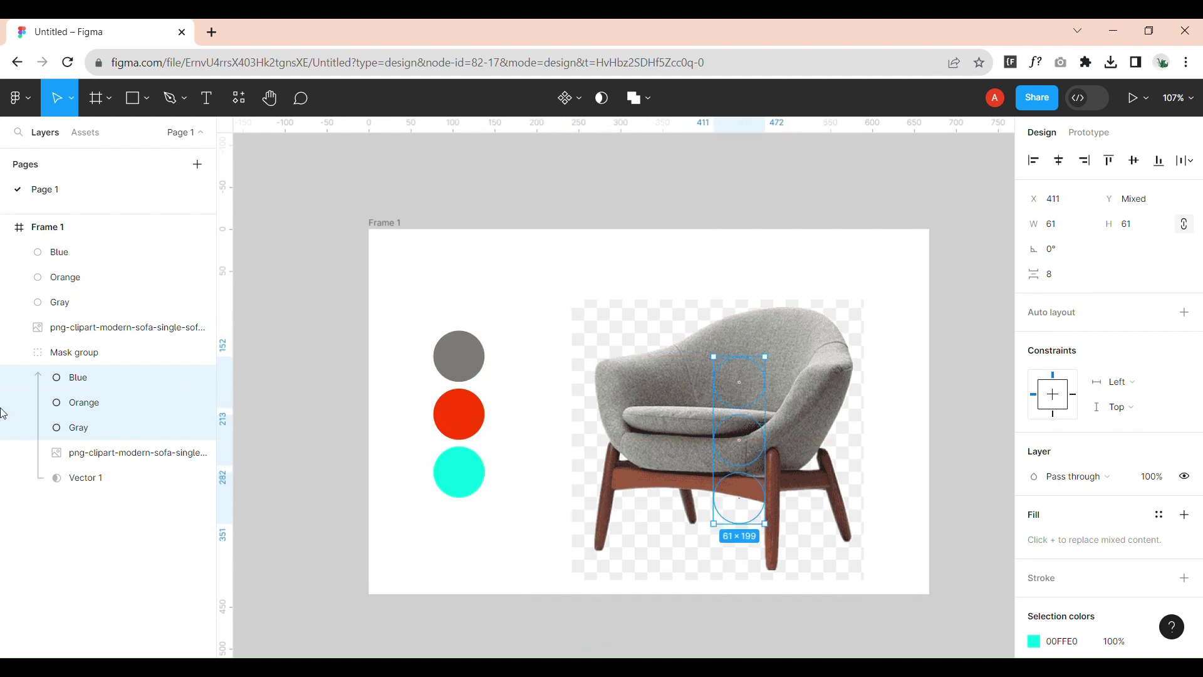
mouse_move(126, 452)
mouse_down()
mouse_move(118, 379)
mouse_move(111, 464)
mouse_up()
click(94, 402)
- Set the Blue, Orange and Gray circle copies' blend mode to Color
click(94, 377)
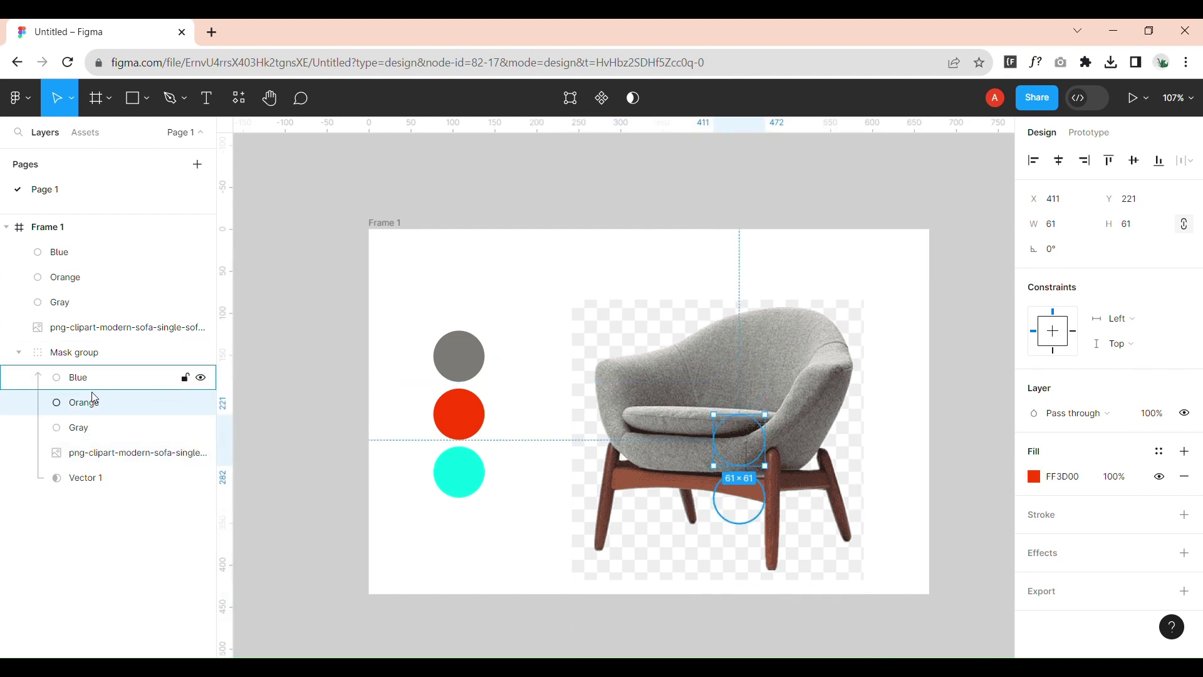
click(94, 363)
click(87, 479)
click(81, 428)
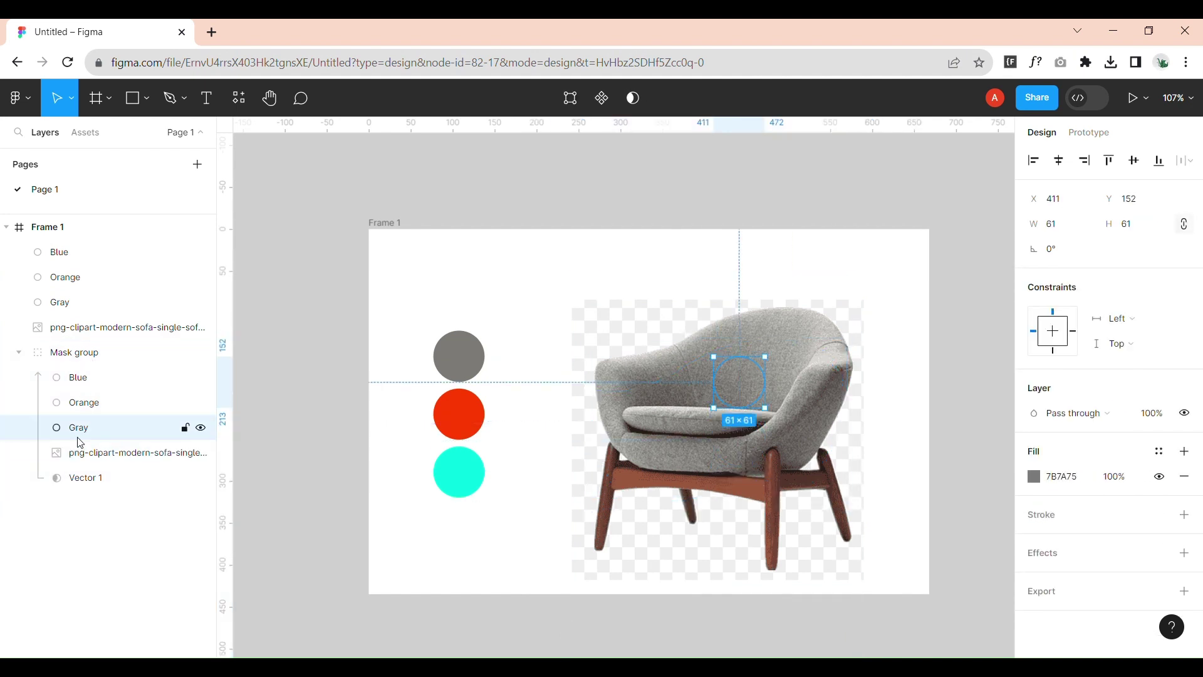
click(112, 403)
click(94, 377)
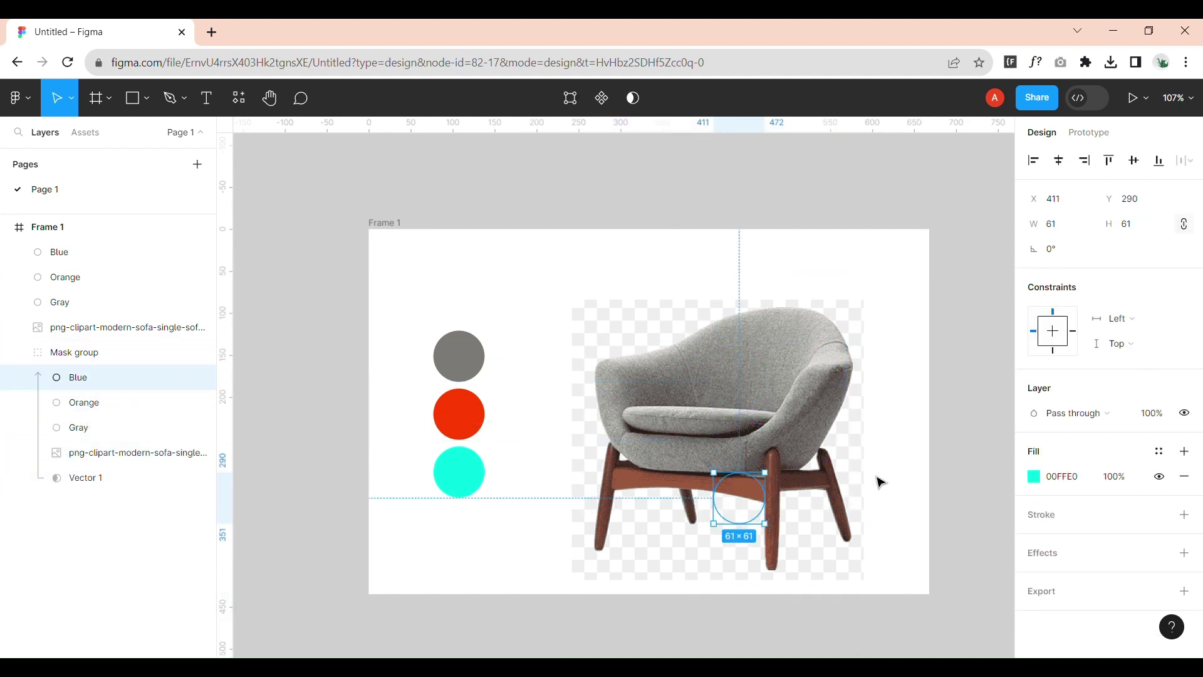
shift+click(79, 428)
click(1073, 476)
click(1061, 615)
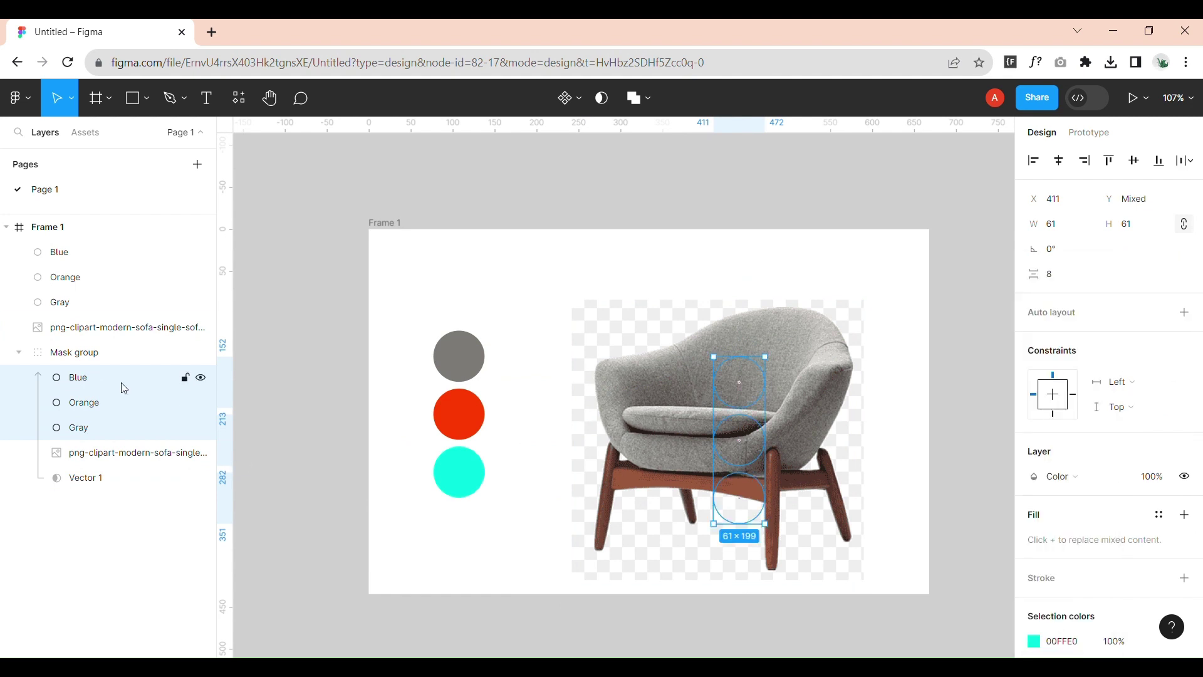
- Check the mask group's layers, keeping the chair image beneath the tint circles
click(104, 403)
click(110, 433)
click(113, 455)
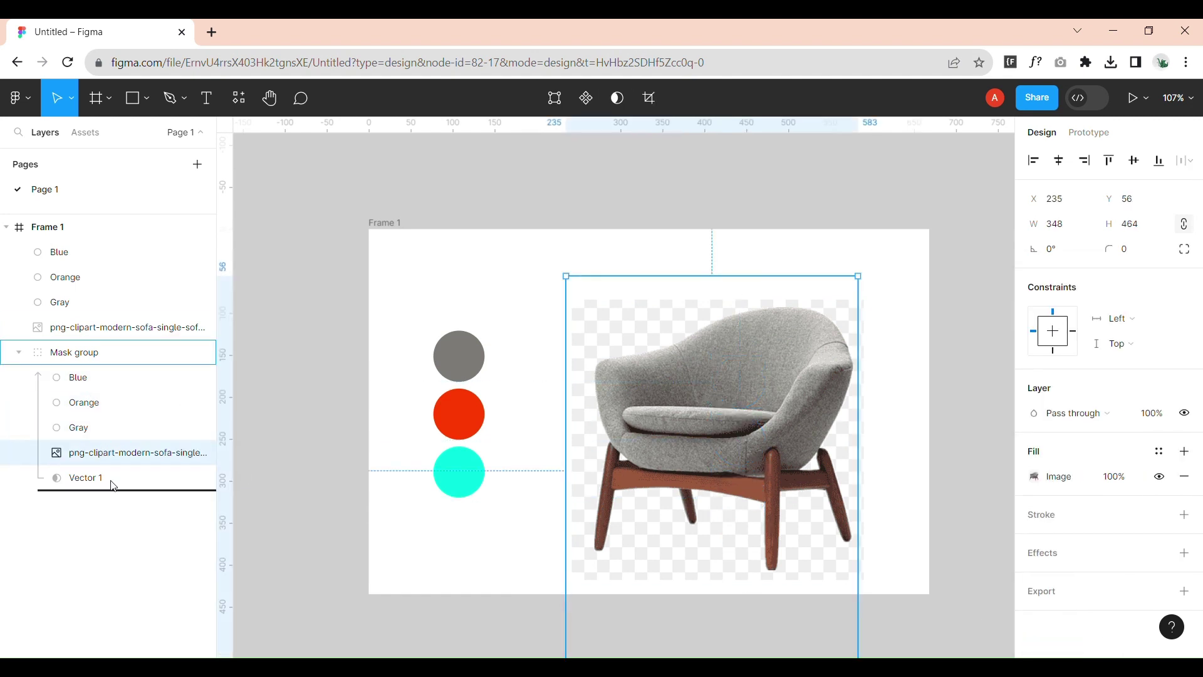
mouse_move(114, 486)
mouse_down()
mouse_move(99, 483)
mouse_move(109, 452)
mouse_up()
click(98, 425)
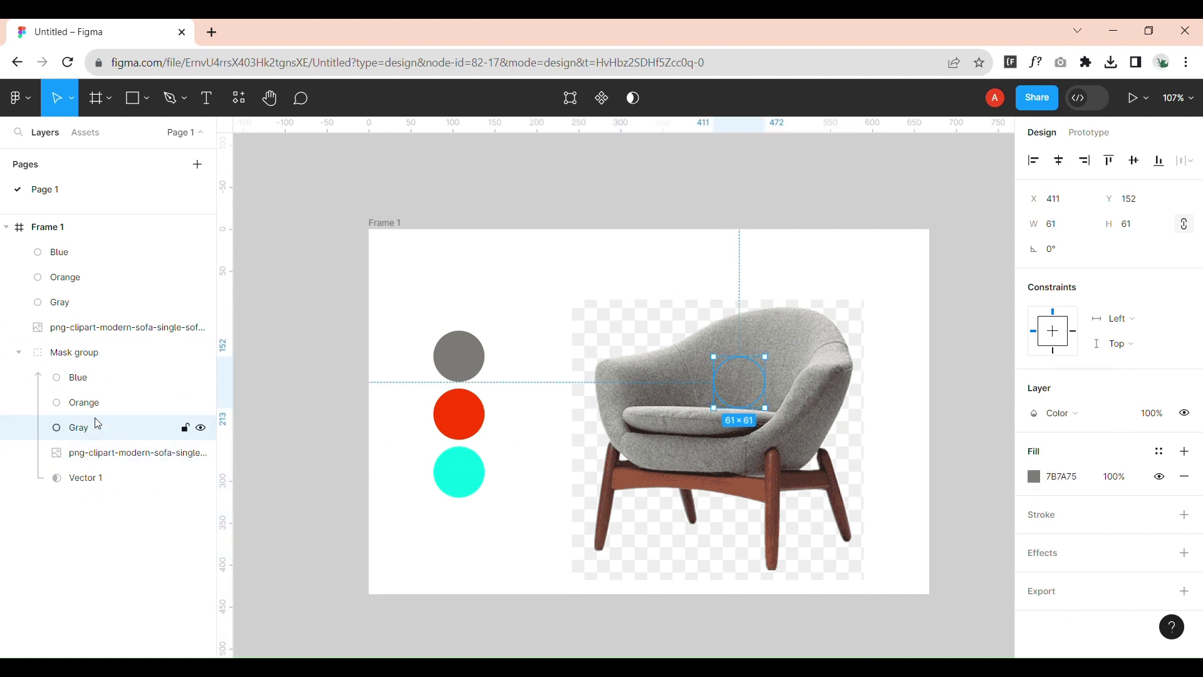
click(81, 378)
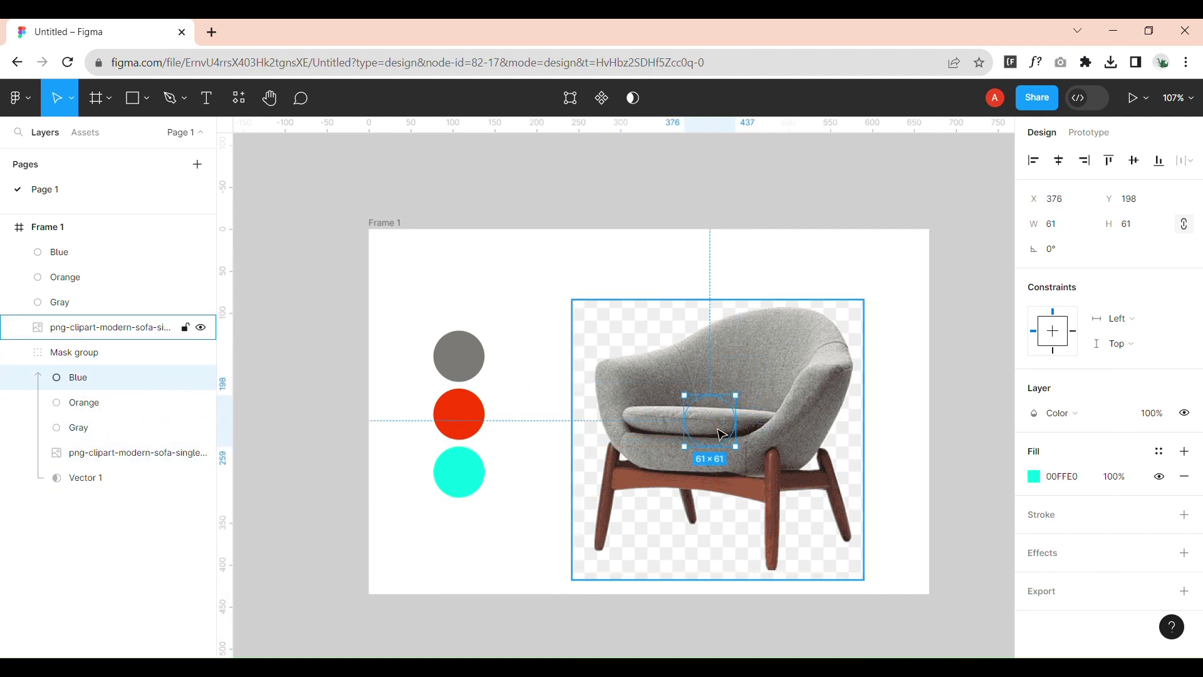
click(77, 407)
click(88, 432)
click(93, 358)
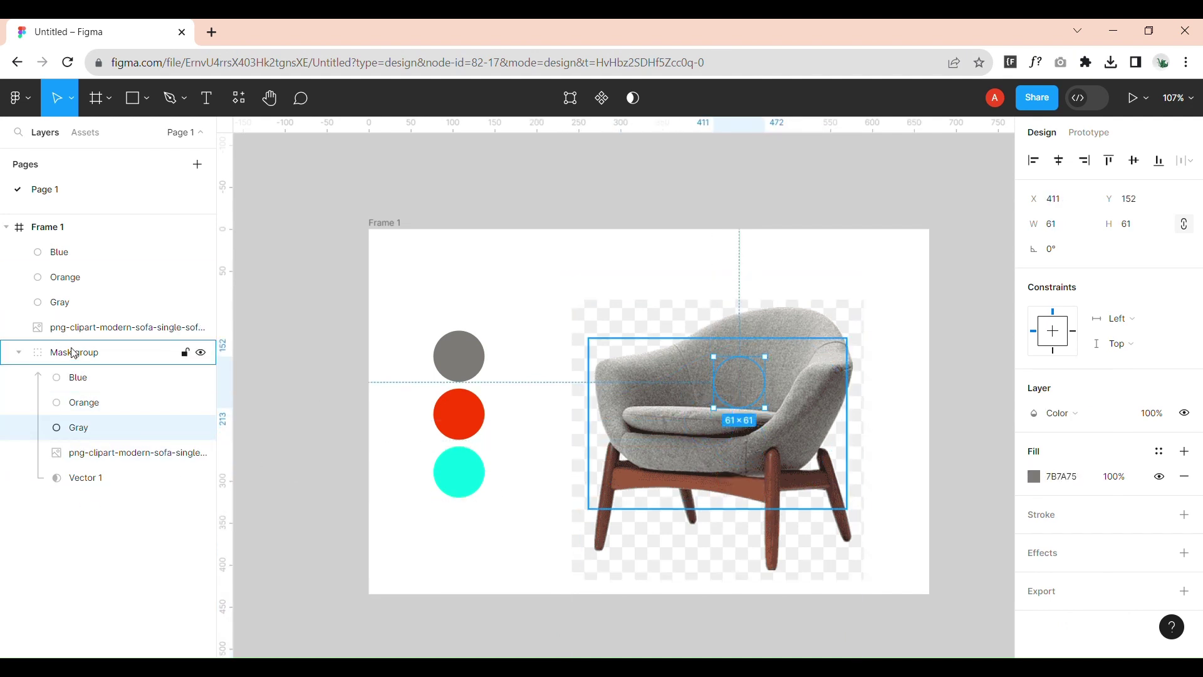
- Wrap the mask group in Group 1 and line the standalone chair image up beneath it
key(ctrl+g)
click(19, 352)
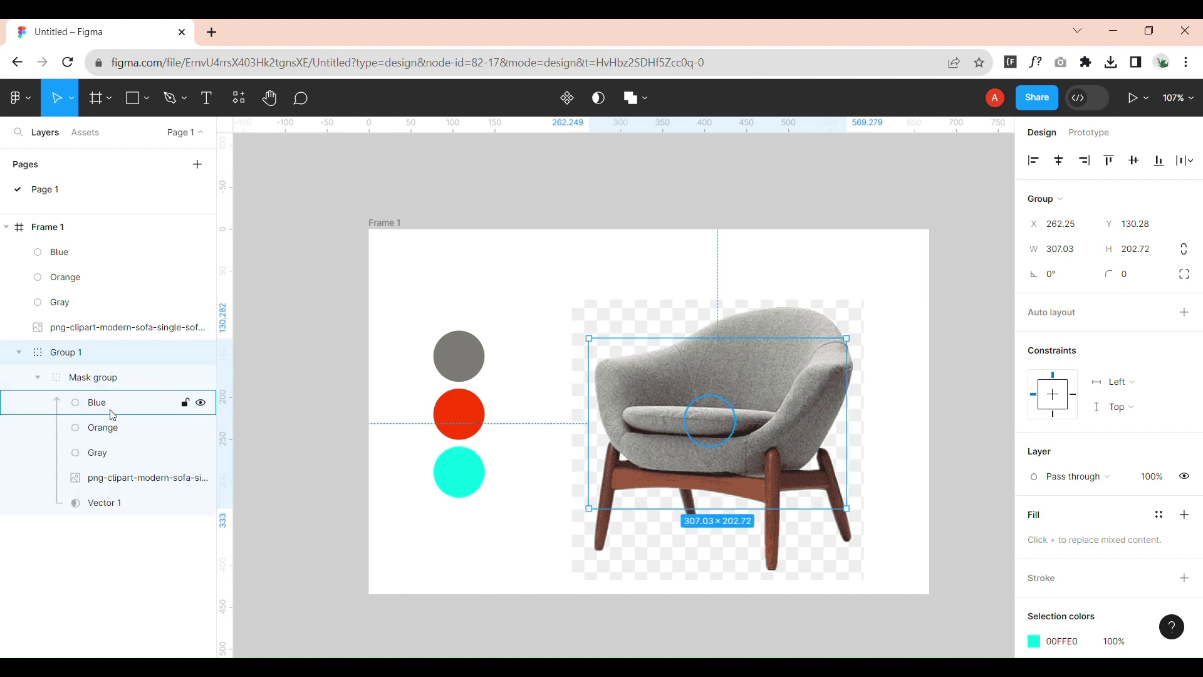
drag(118, 326, 119, 537)
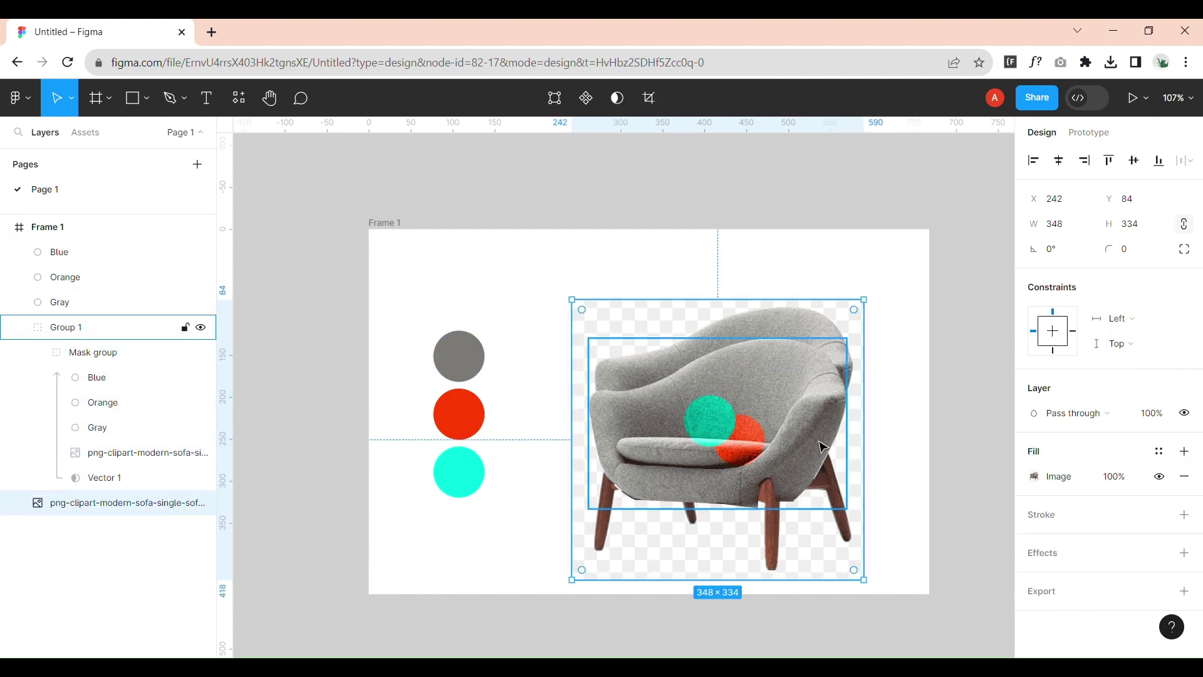
click(66, 327)
click(860, 315)
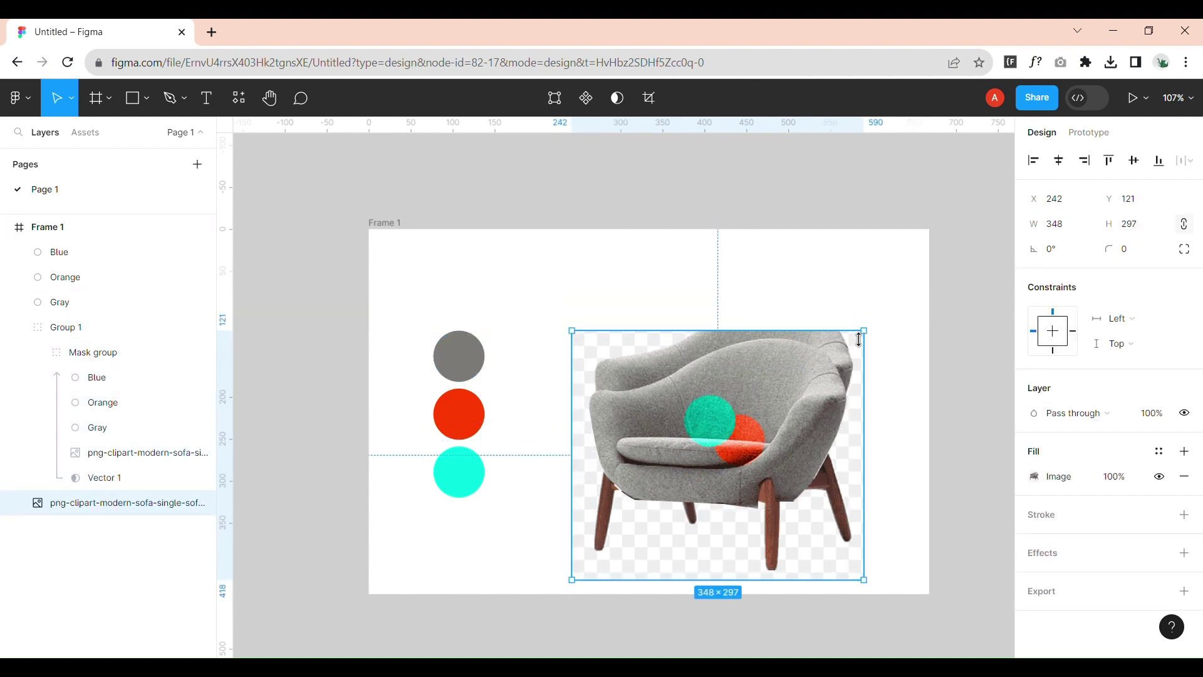
drag(851, 326, 844, 352)
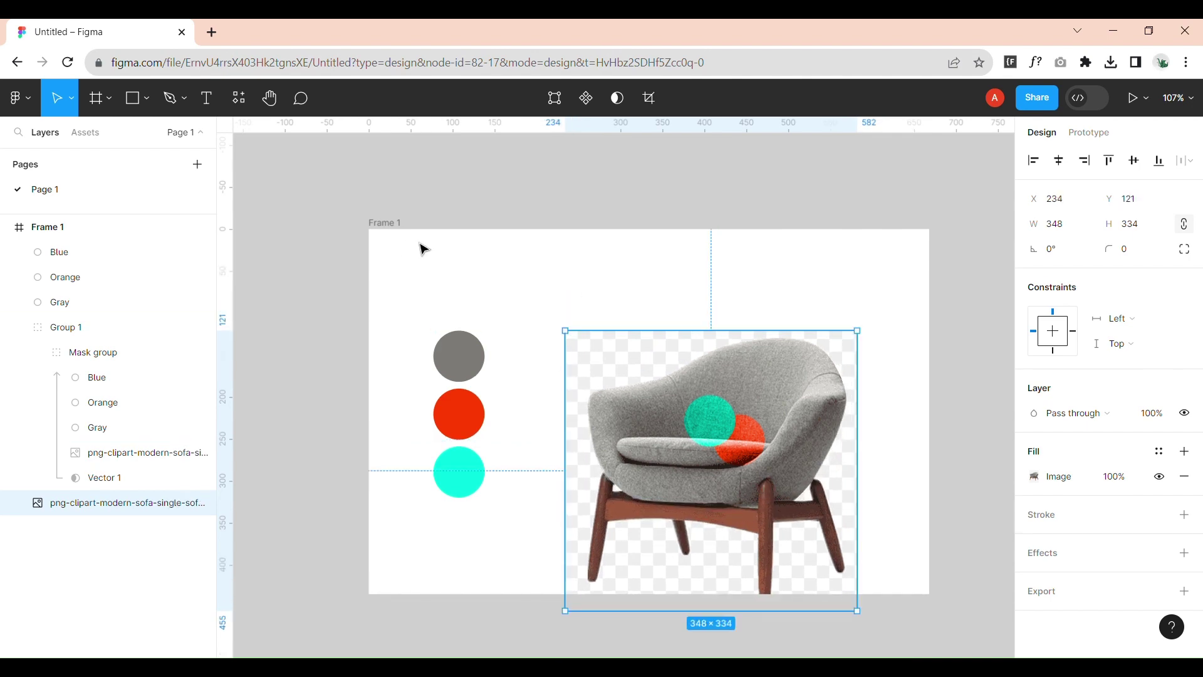
- Stack the Blue, Orange and Gray tint circles together on the chair
click(406, 223)
scroll(509, 605, up, 1)
scroll(509, 606, down, 1)
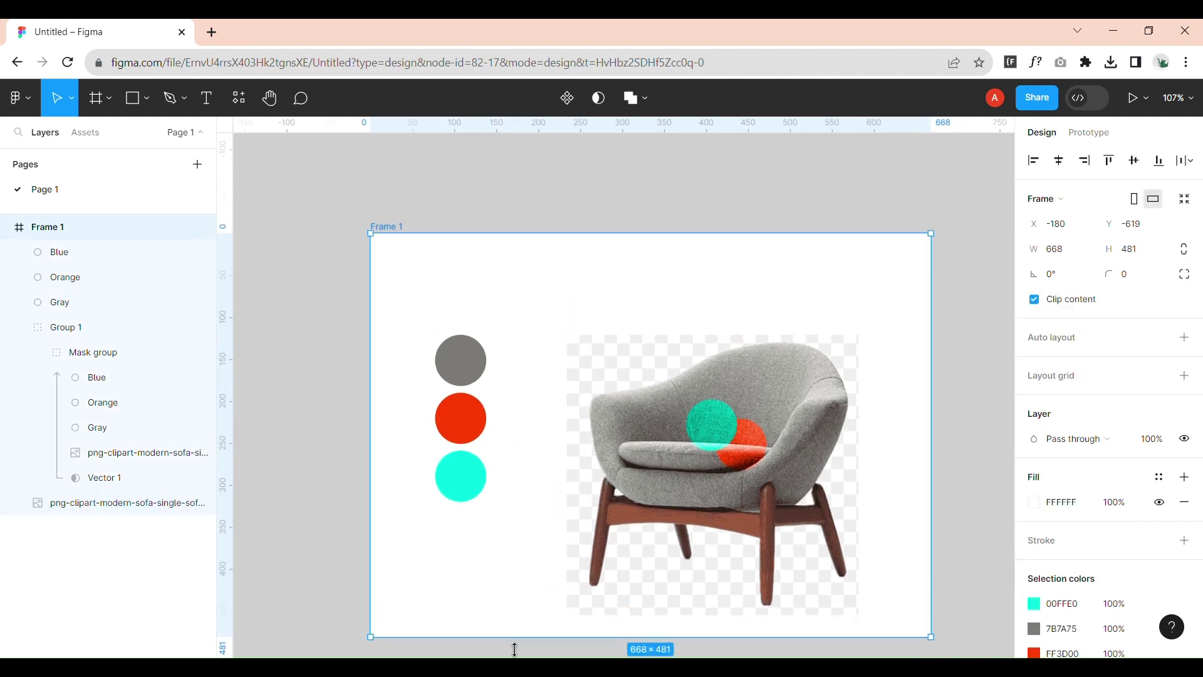
click(744, 209)
ctrl+scroll(771, 421, up, 5)
click(594, 382)
click(129, 381)
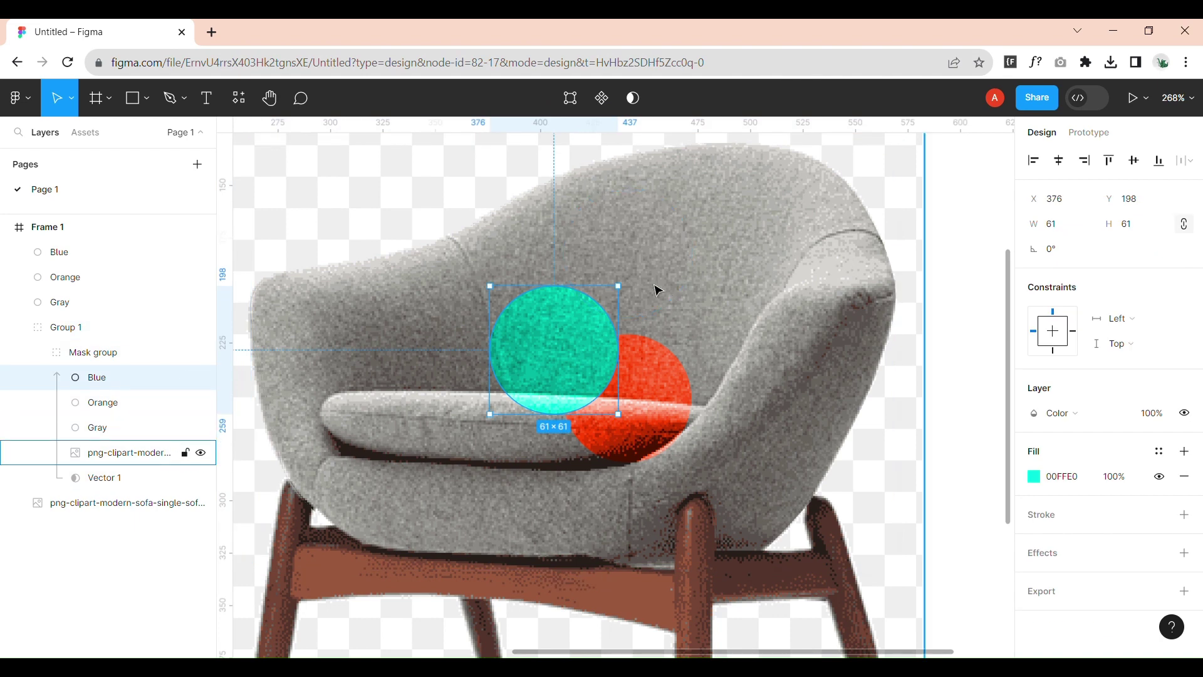
drag(551, 357, 565, 343)
click(604, 422)
drag(673, 429, 619, 365)
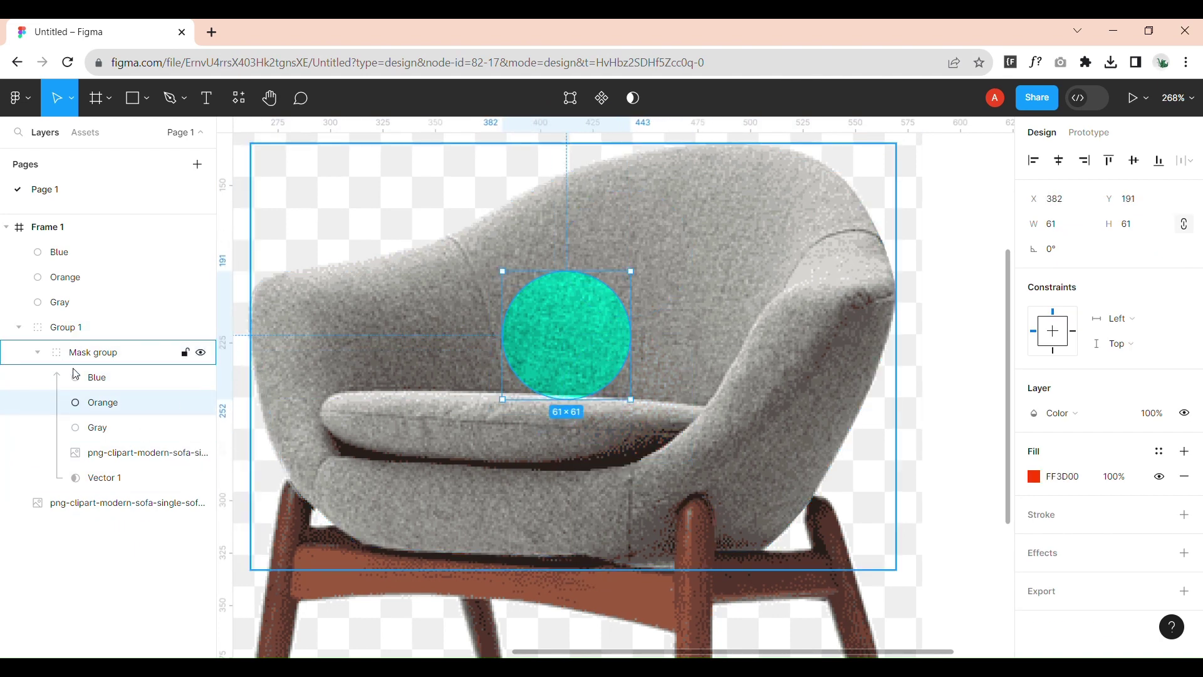
click(101, 429)
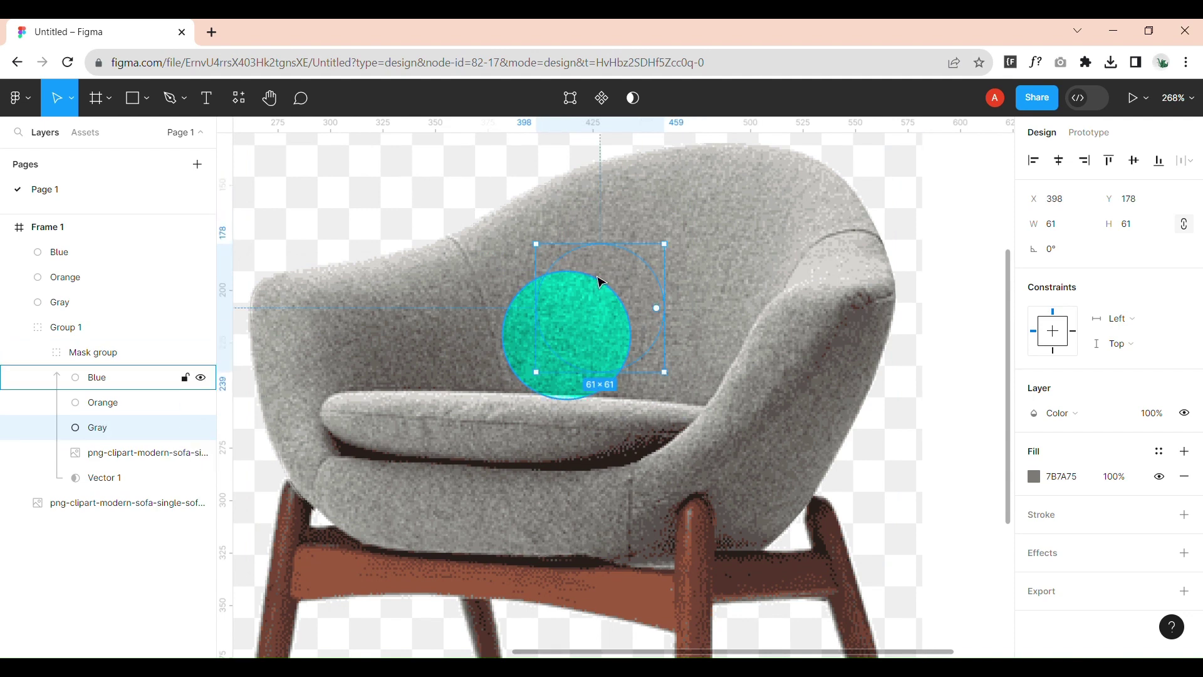
drag(600, 282, 604, 332)
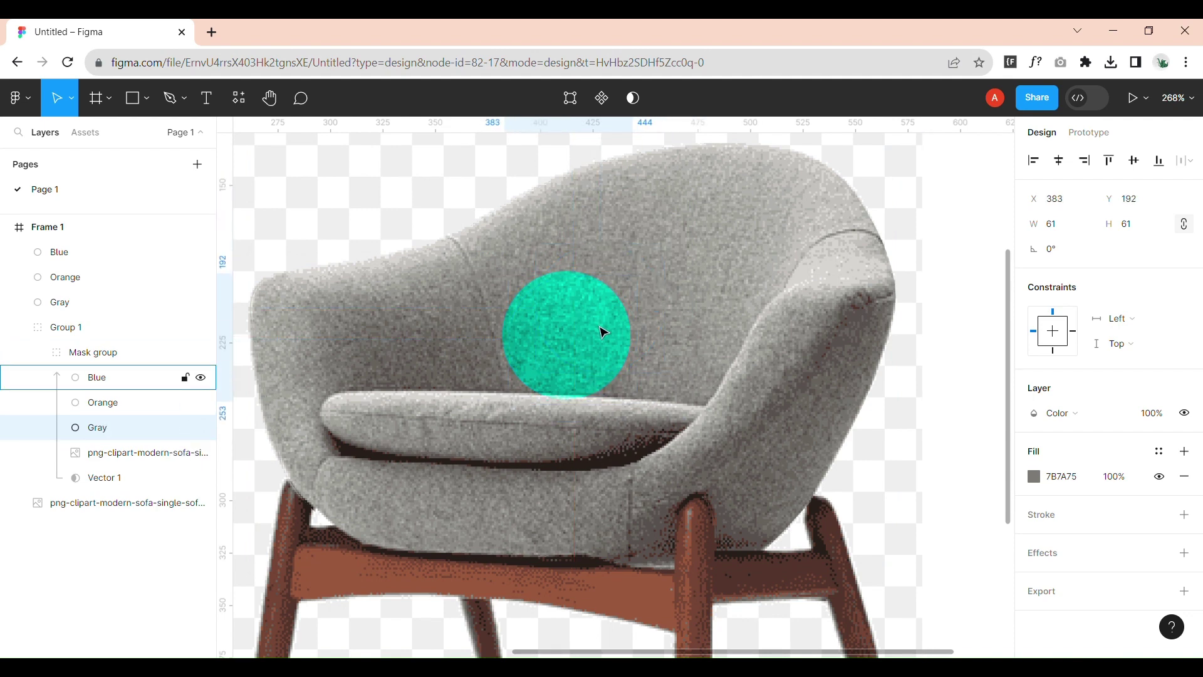
key(Up)
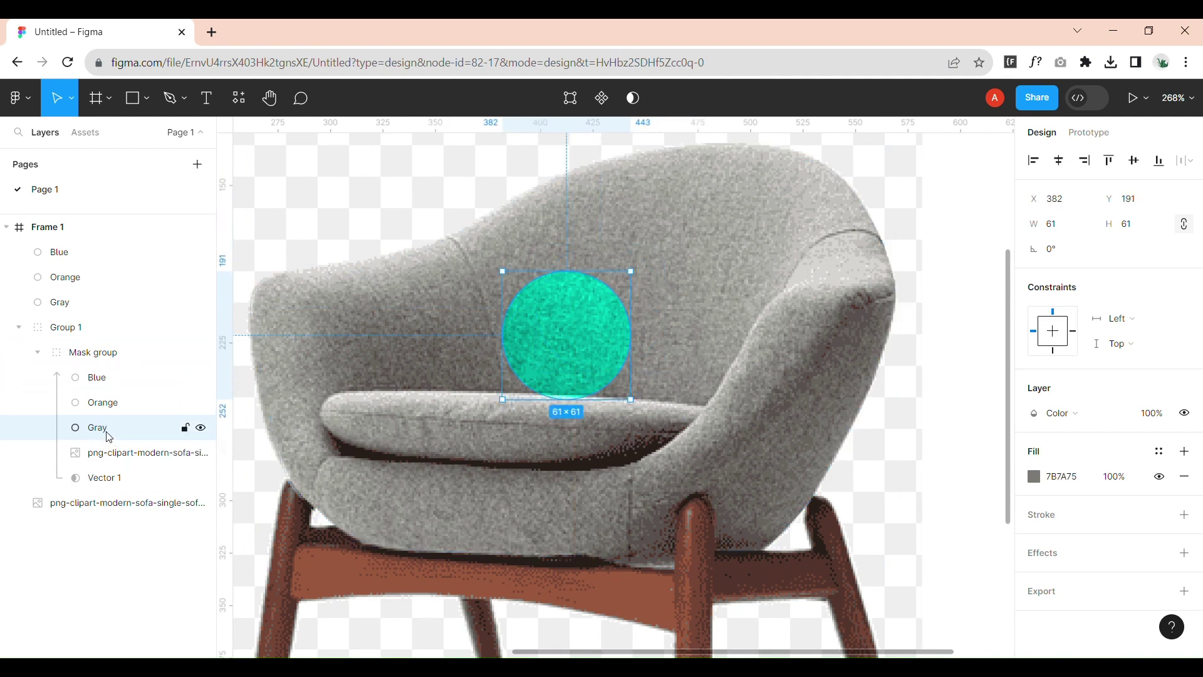
- Move Gray to the top of the mask group and enlarge it to 348×348 over the chair
drag(100, 427, 100, 375)
ctrl+scroll(727, 542, down, 5)
ctrl+scroll(684, 482, up, 3)
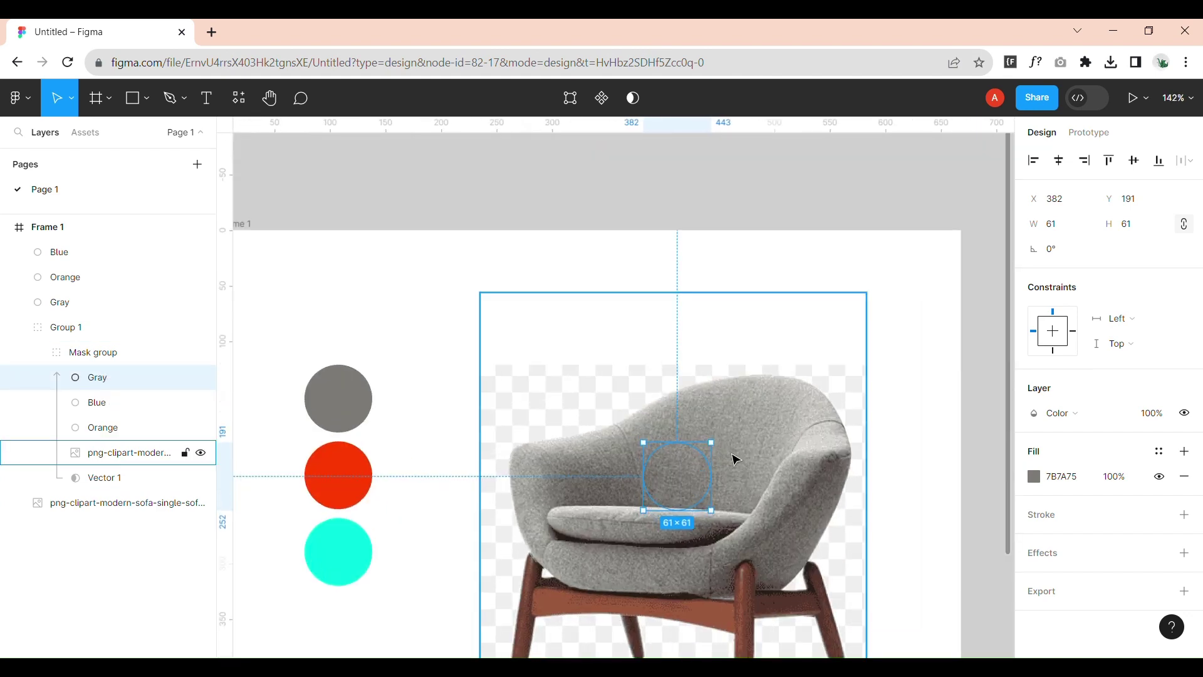
mouse_move(719, 458)
mouse_down()
mouse_move(887, 375)
mouse_move(779, 395)
mouse_move(837, 432)
mouse_up()
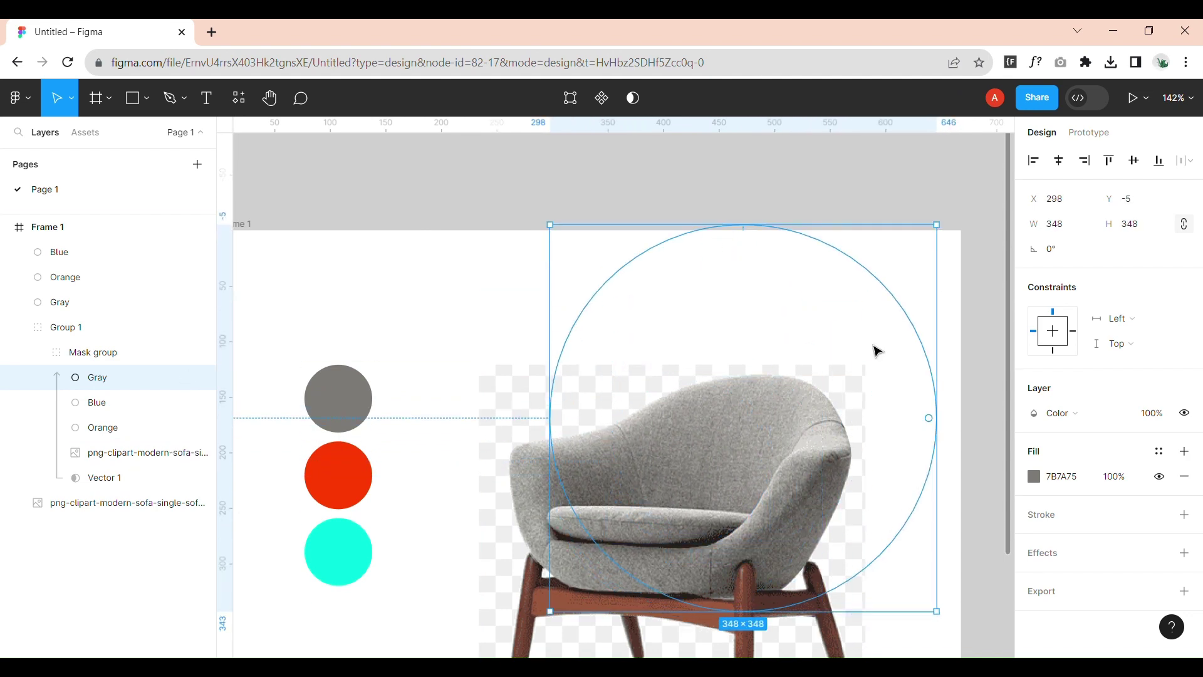
drag(850, 343, 479, 551)
- Duplicate Frame 1 as Frame 2
ctrl+scroll(459, 476, down, 3)
scroll(460, 477, down, 2)
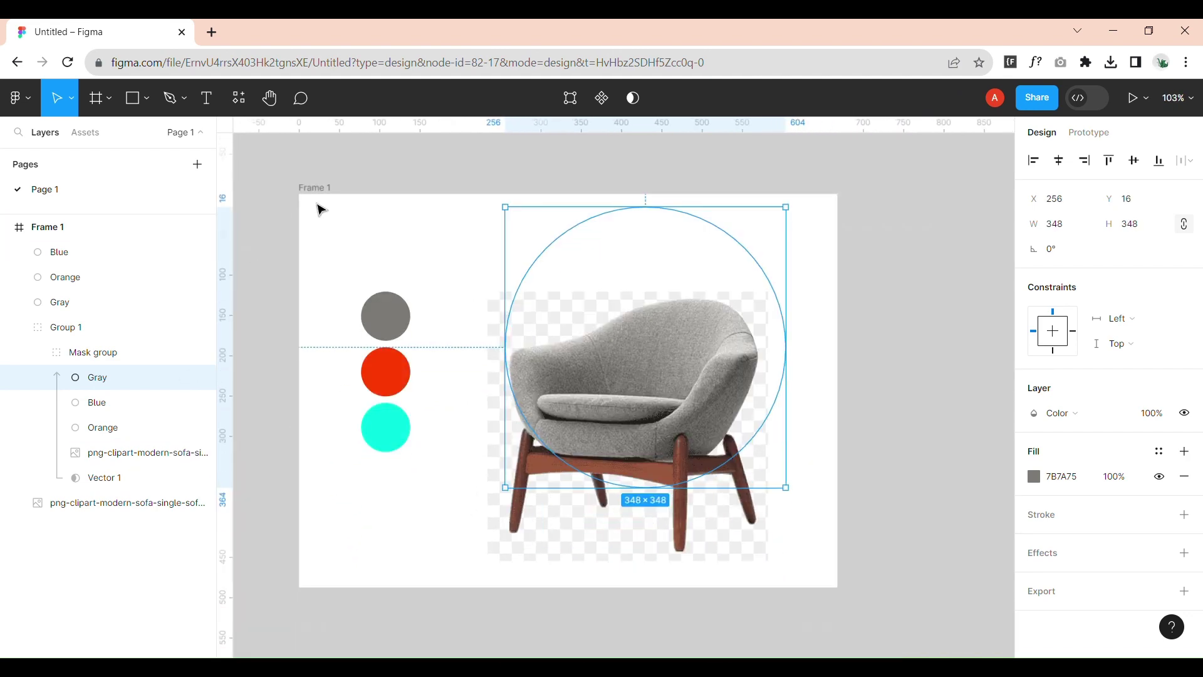
click(313, 188)
key(ctrl+d)
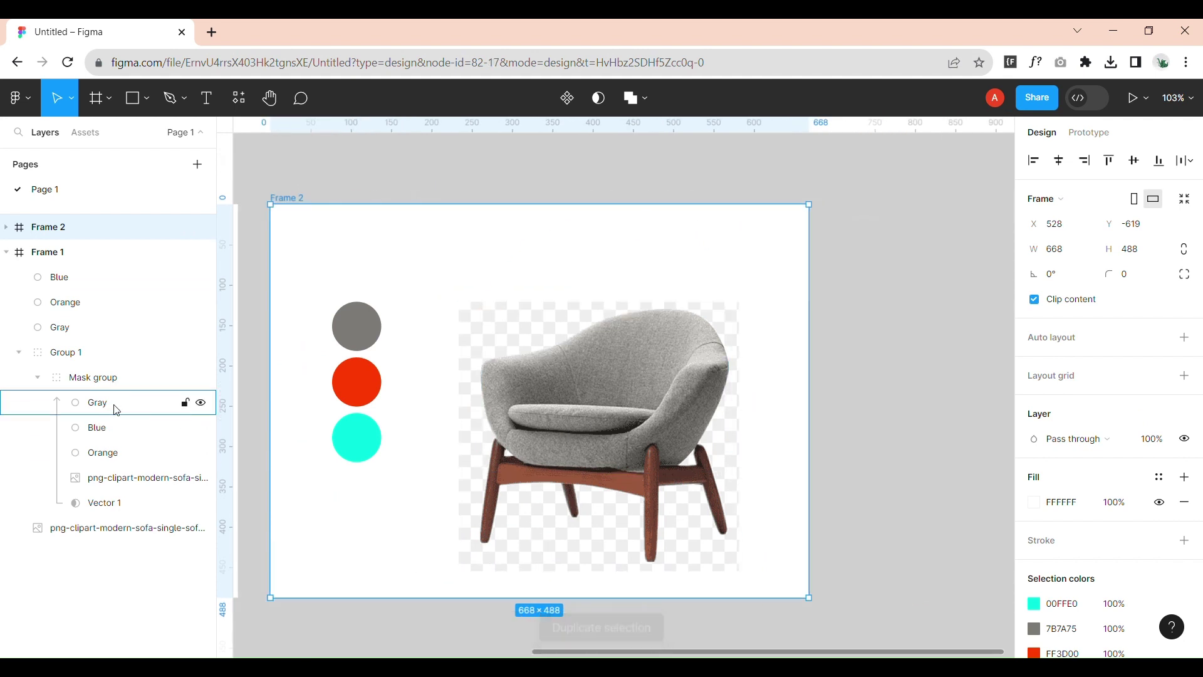
- In Frame 2, shrink the enlarged Gray circle back to 61 wide on the chair
click(97, 402)
click(121, 378)
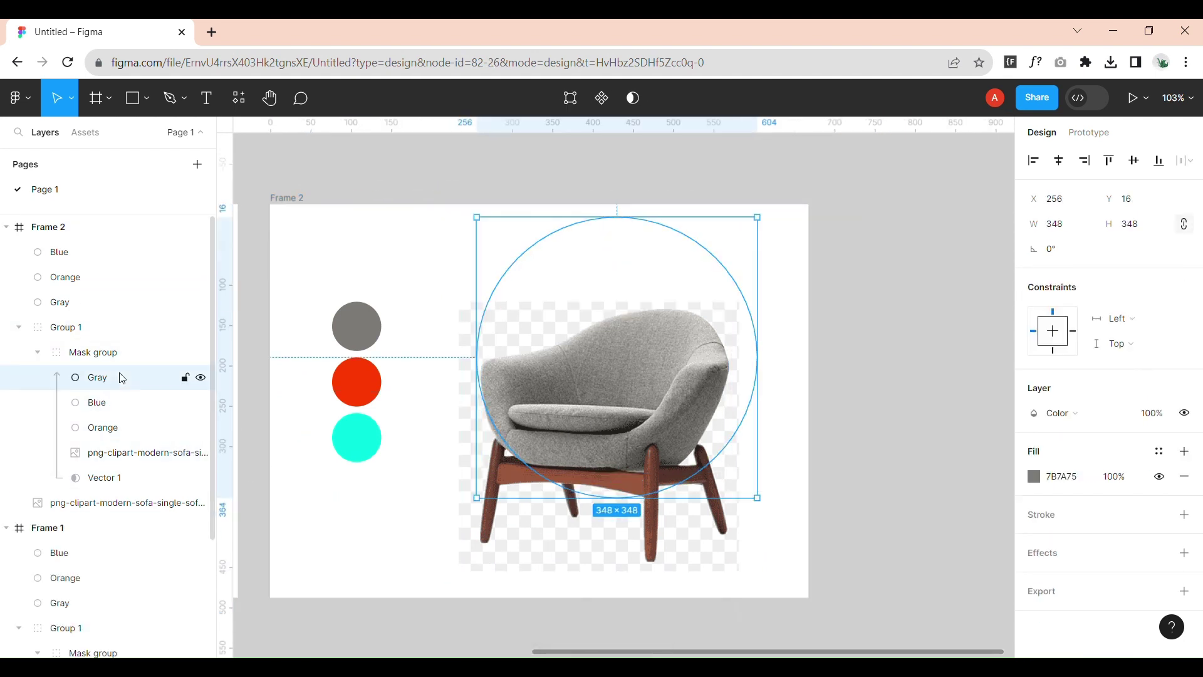
click(355, 389)
click(97, 377)
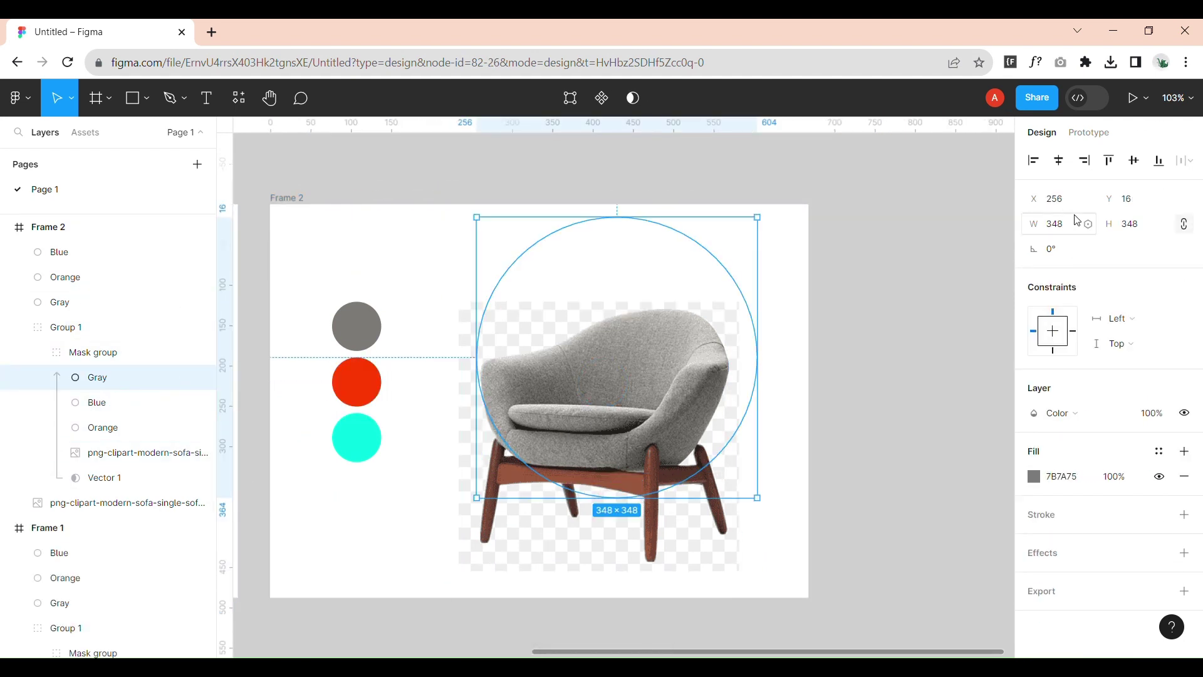
text(61)
key(Return)
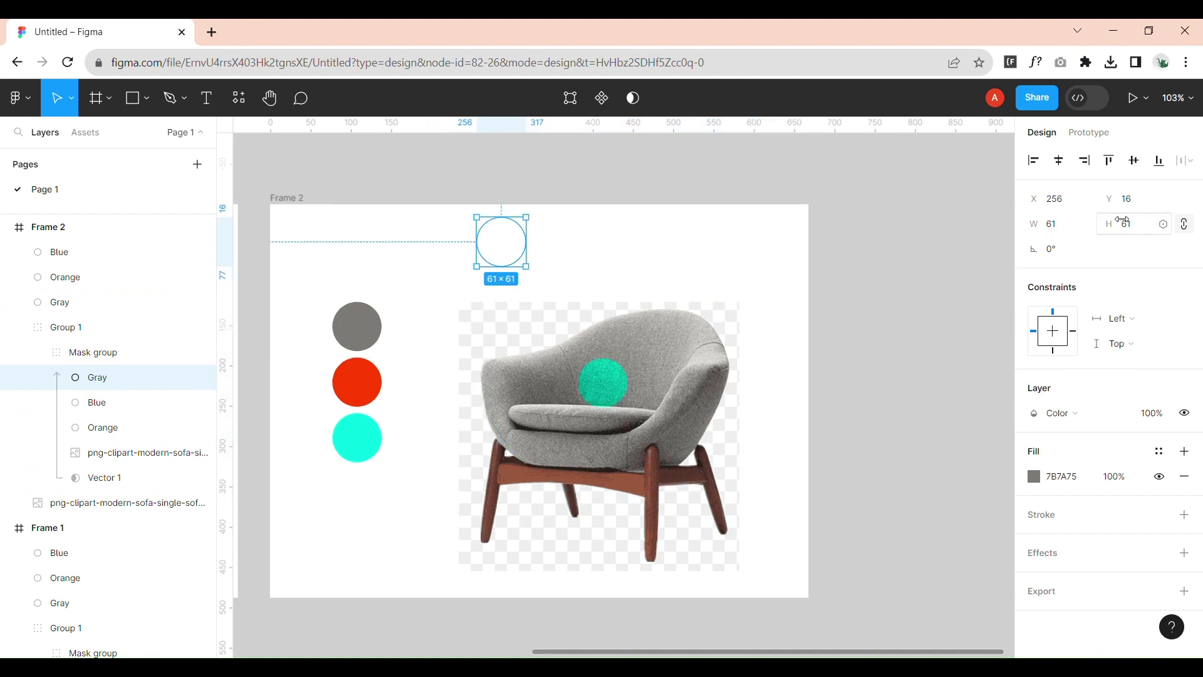
mouse_move(508, 254)
mouse_down()
mouse_move(608, 390)
mouse_move(611, 418)
mouse_up()
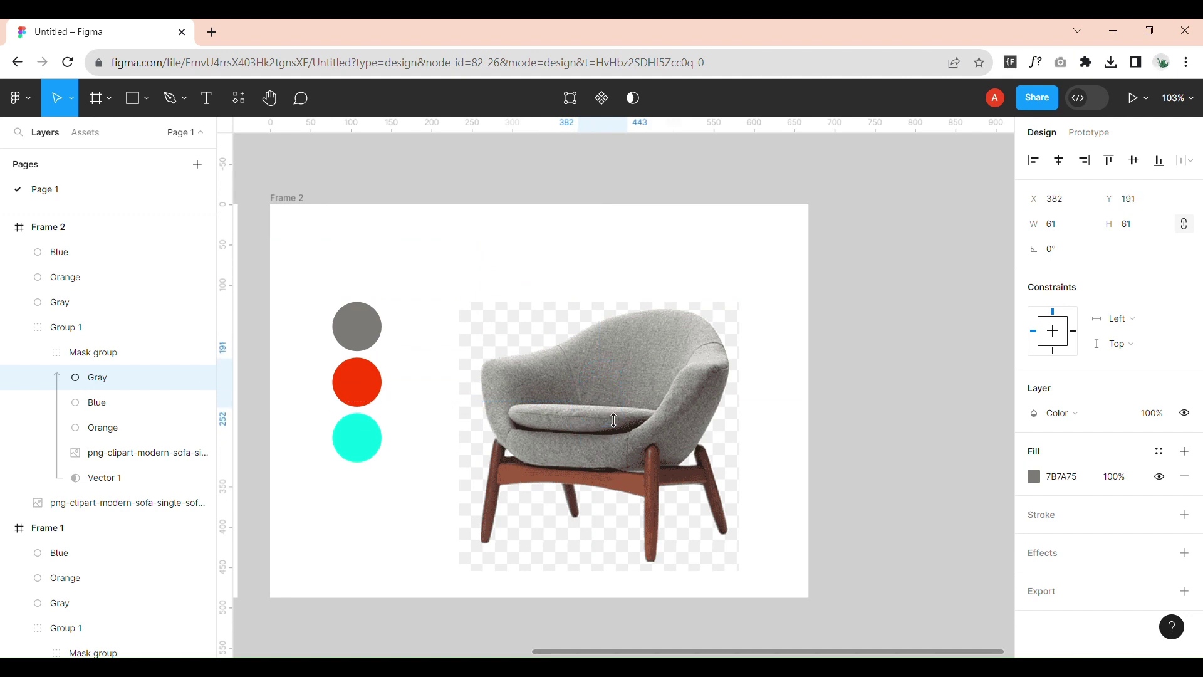
- Bring the Blue circle to the top of the mask group and enlarge it over the whole chair
ctrl+scroll(614, 420, up, 2)
click(97, 403)
mouse_move(140, 402)
mouse_down()
mouse_move(140, 374)
mouse_move(110, 403)
mouse_up()
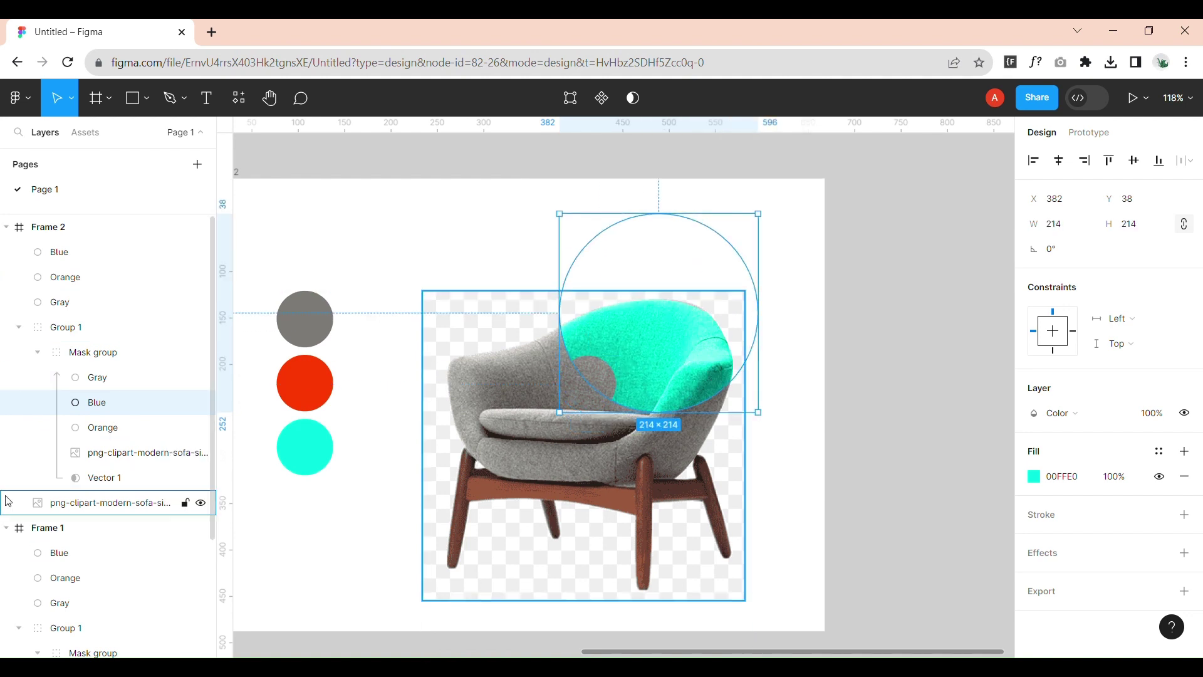
drag(89, 403, 89, 376)
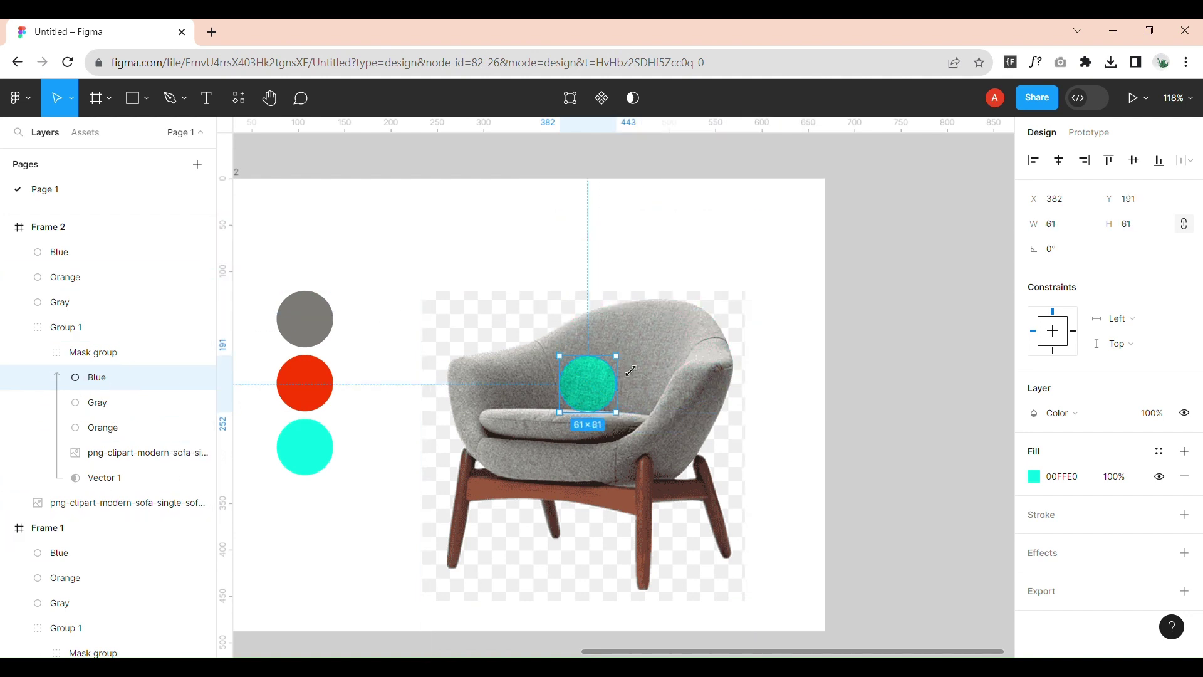
drag(631, 371, 720, 389)
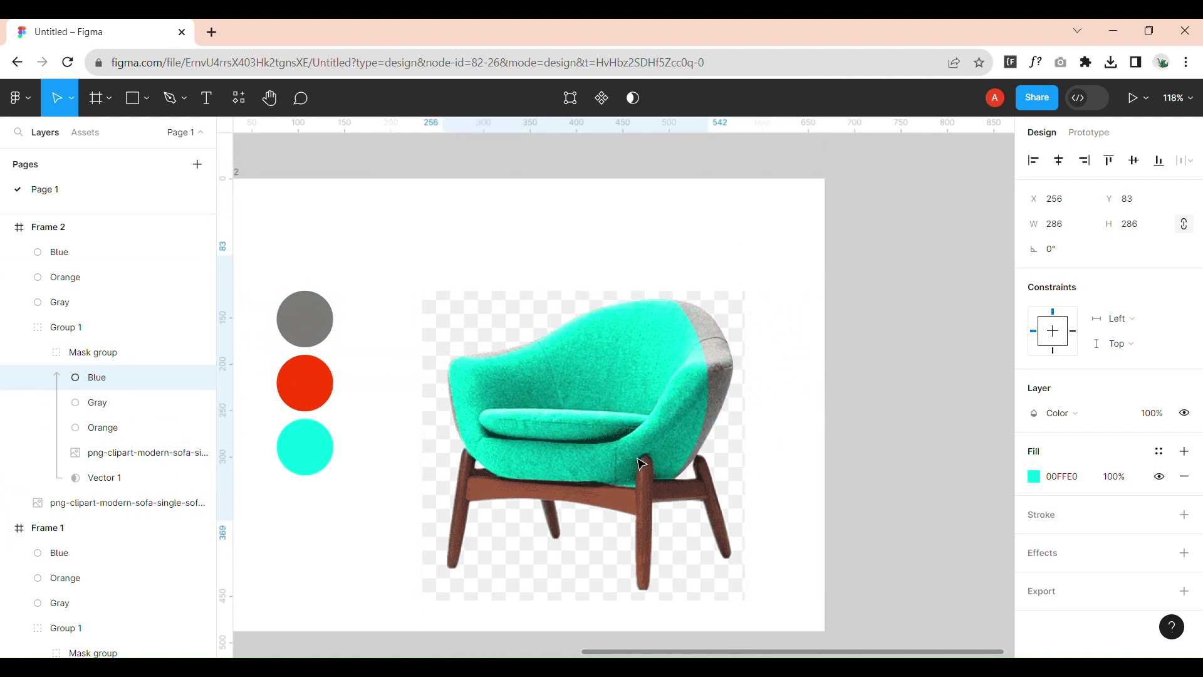
drag(431, 532, 432, 564)
click(749, 574)
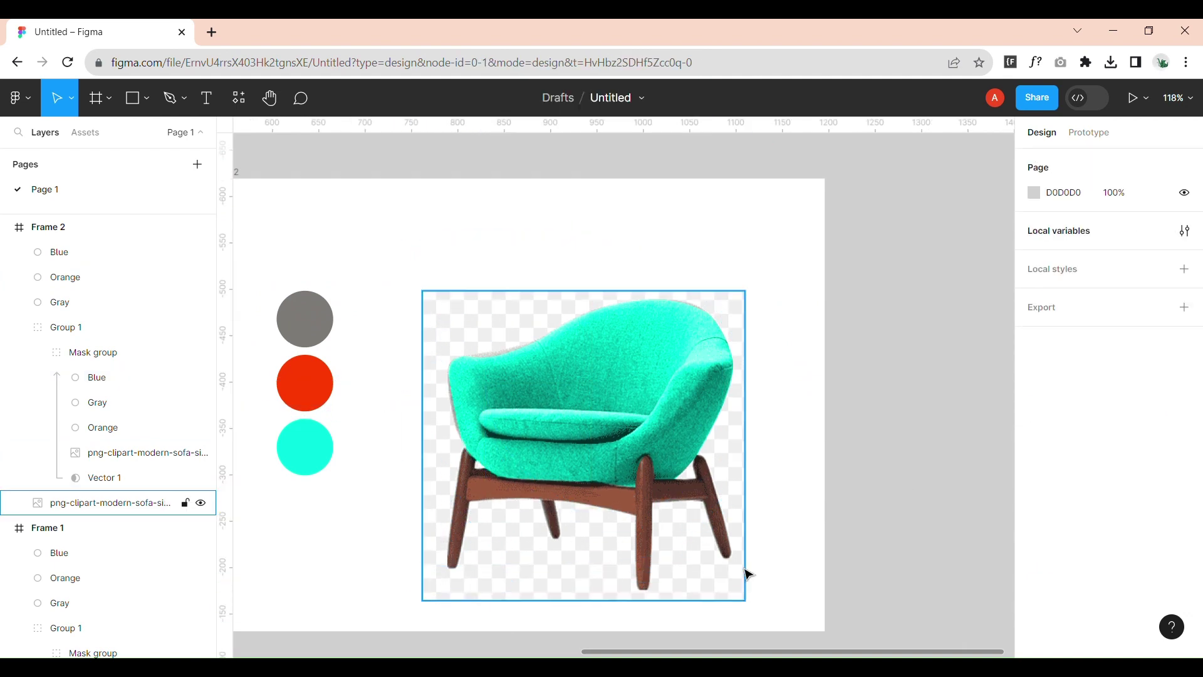
- Duplicate the second chair frame to create a third frame
click(876, 443)
scroll(876, 443, down, 3)
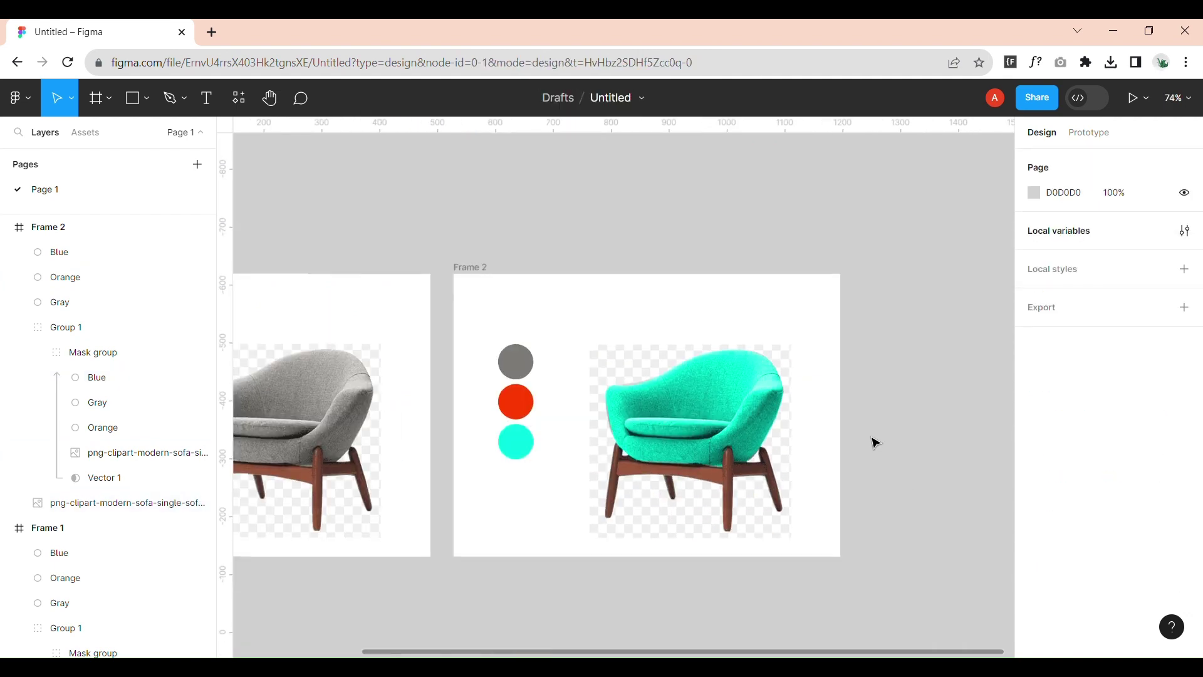
scroll(876, 443, right, 3)
click(390, 295)
key(ctrl+d)
- Shrink the cyan circle in the new frame's mask group to width 61
click(869, 543)
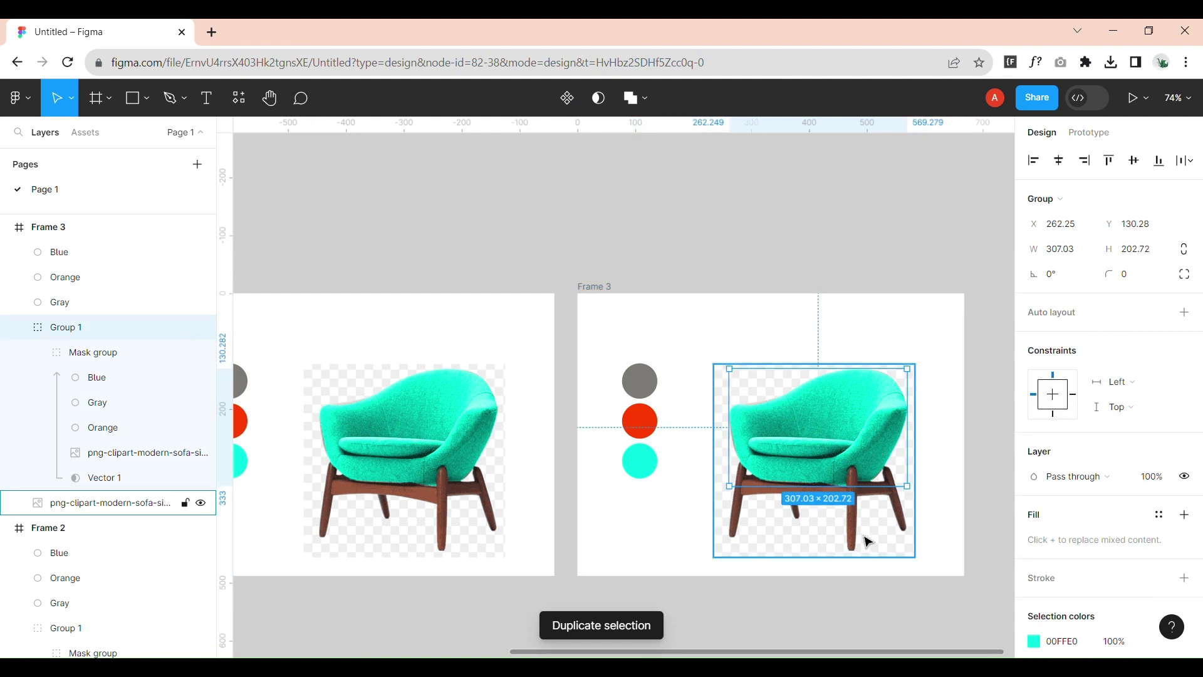
click(97, 377)
text(6)
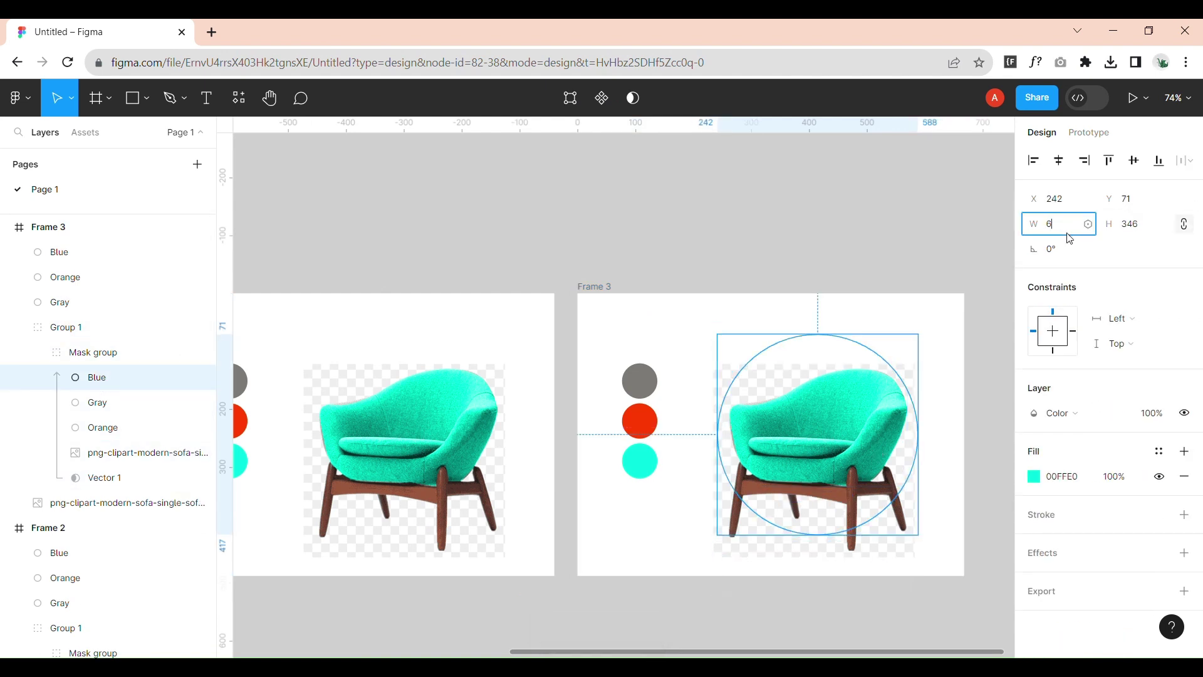
text(1)
key(Return)
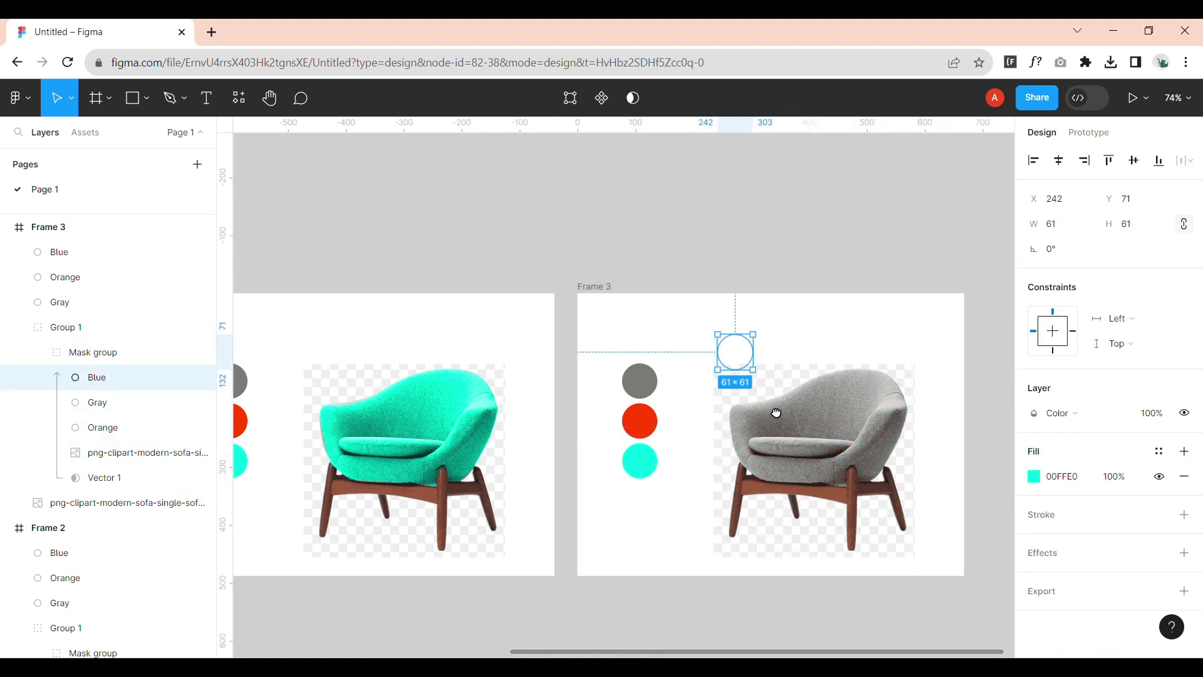
- Move the orange circle to the top of the mask group and enlarge it over the chair
scroll(777, 413, right, 3)
scroll(777, 413, down, 1)
click(126, 431)
drag(129, 432, 129, 373)
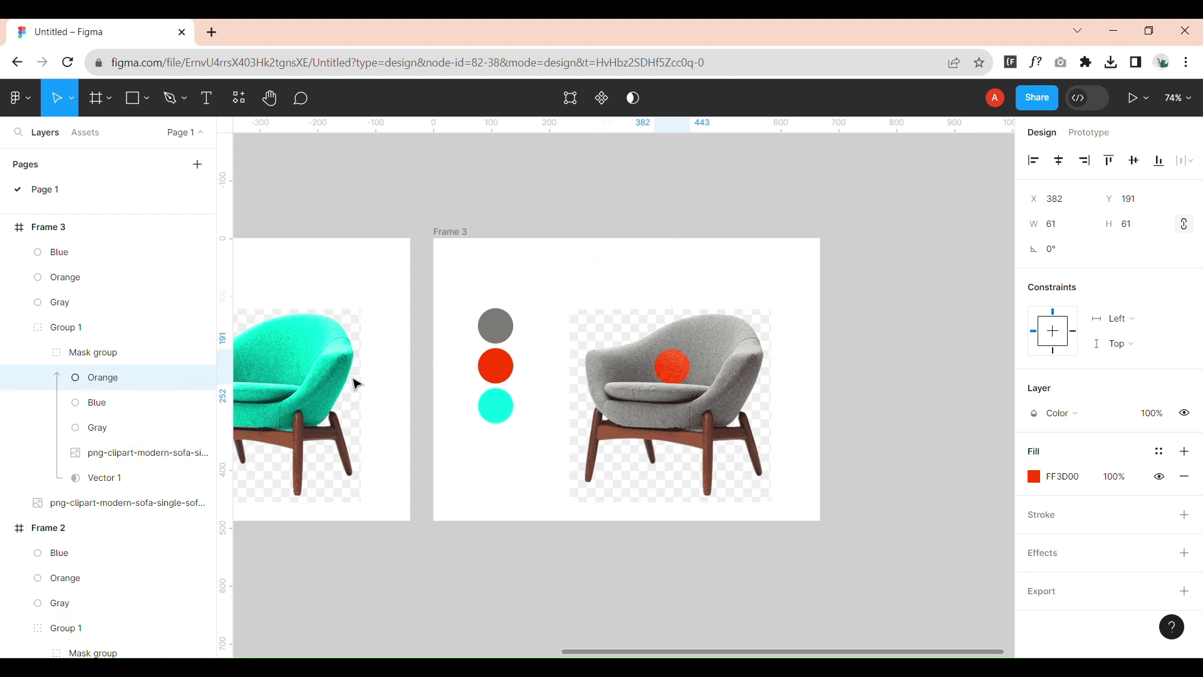
drag(700, 359, 820, 336)
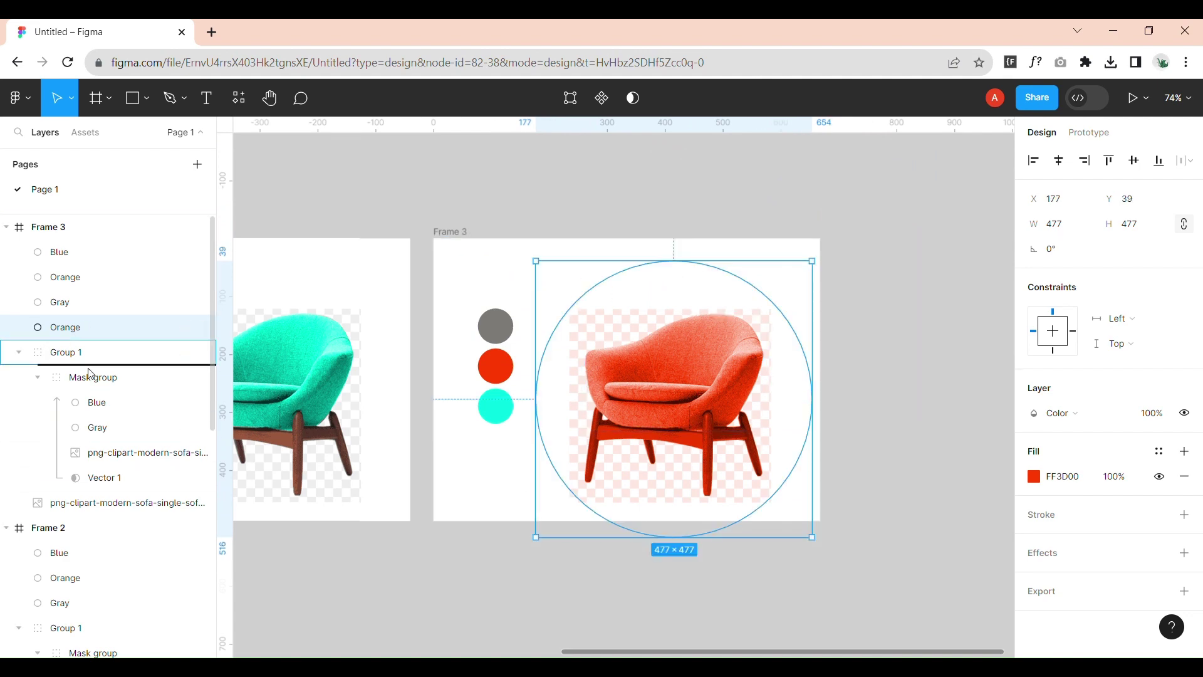
drag(90, 374, 91, 378)
click(586, 620)
scroll(848, 461, left, 5)
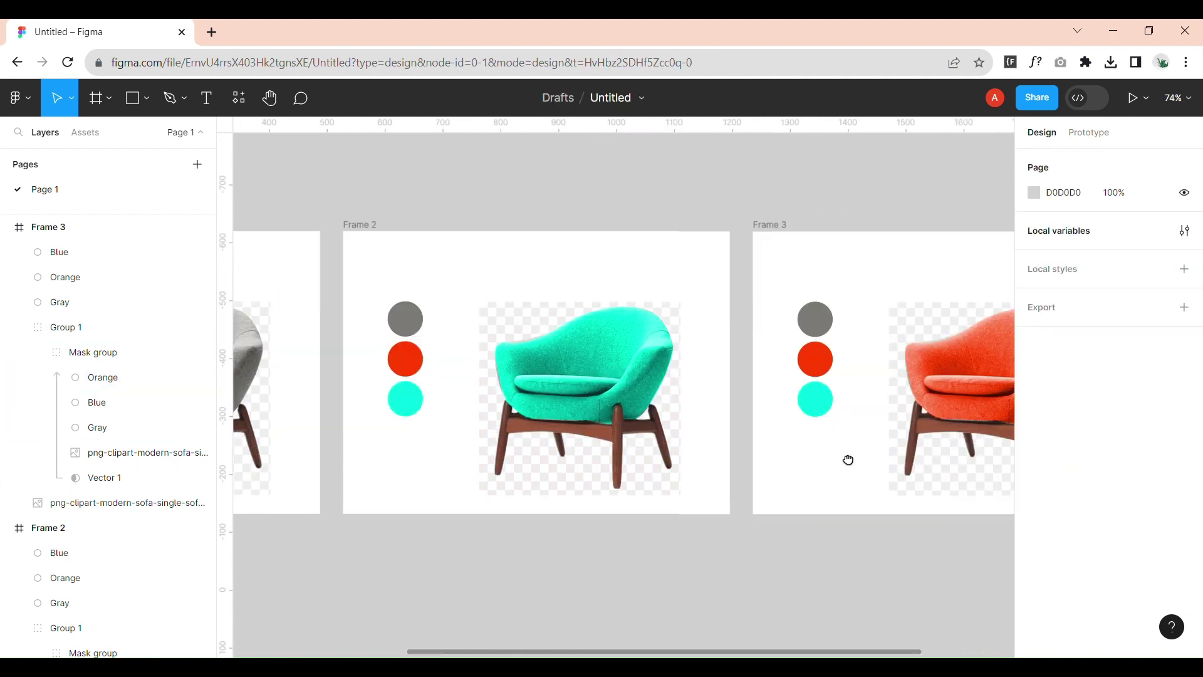
scroll(849, 461, left, 5)
- Link Frame 2's gray swatch to Frame 1 with a Smart animate transition
click(378, 332)
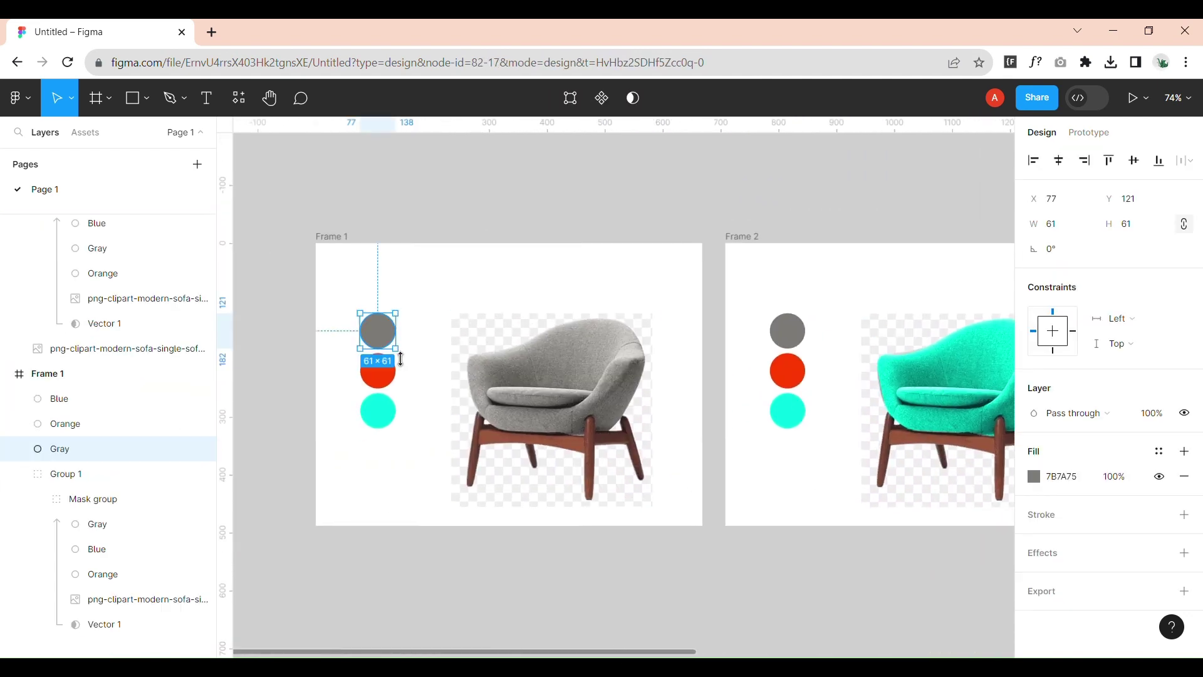
click(1095, 134)
click(788, 330)
drag(807, 330, 661, 401)
click(690, 510)
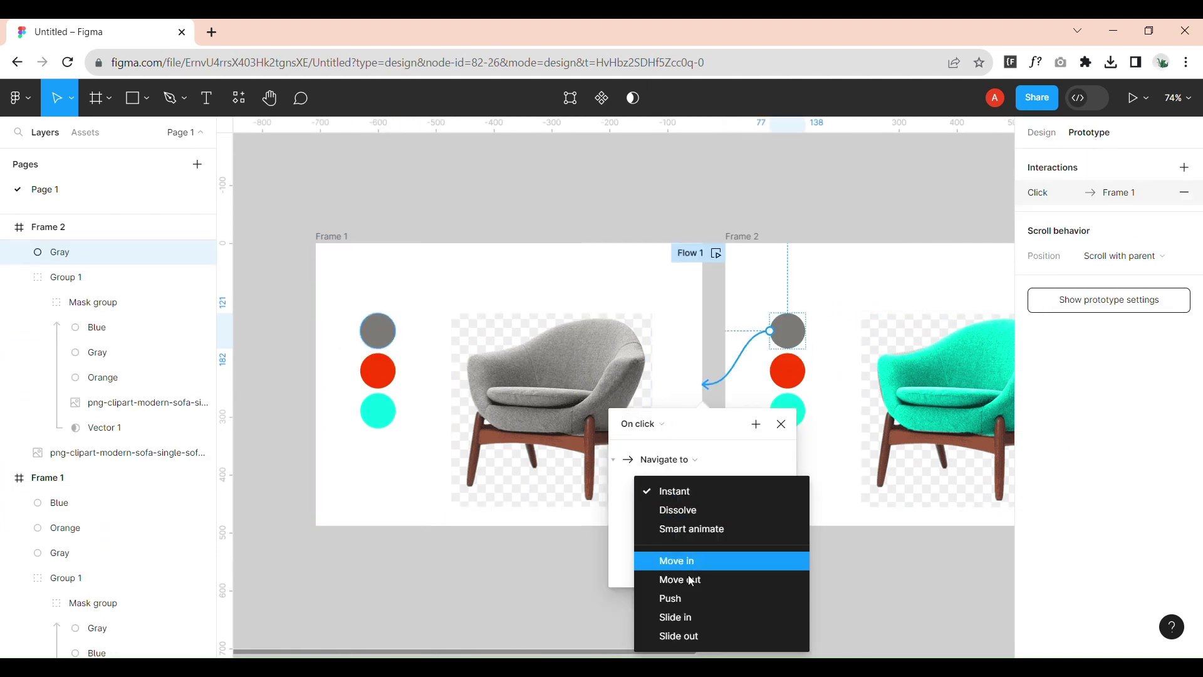
click(692, 531)
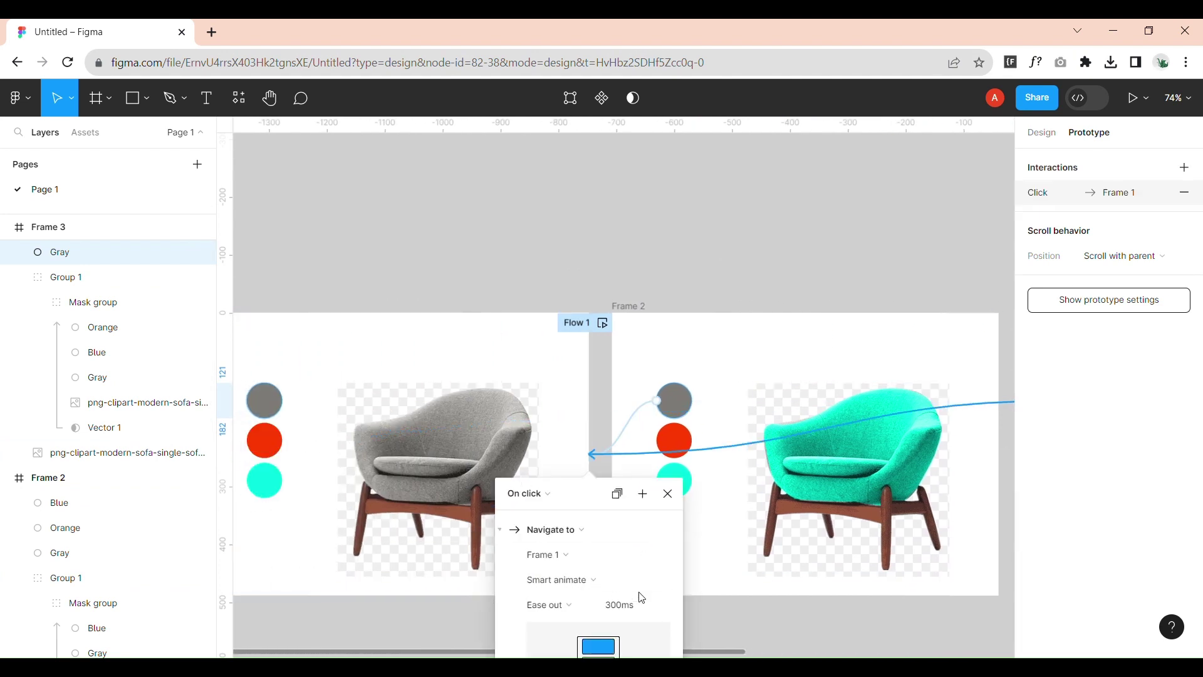
click(265, 440)
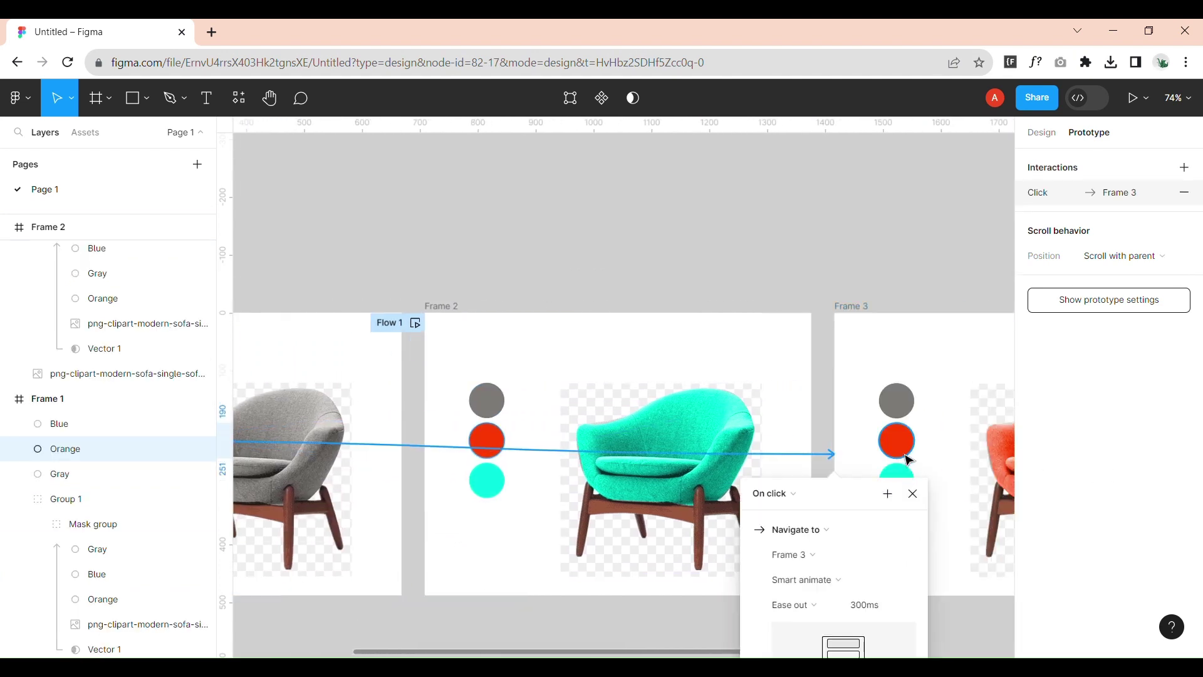
- Link Frame 2's orange swatch to Frame 3
click(898, 442)
click(902, 483)
click(495, 485)
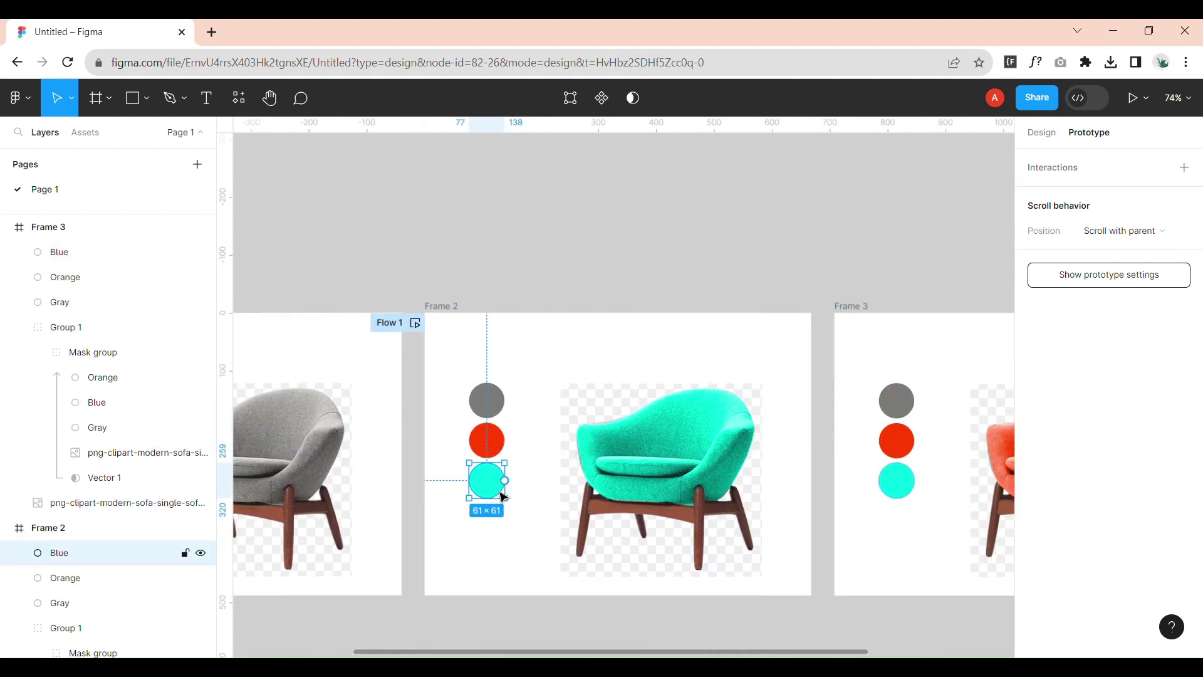
click(498, 446)
click(495, 479)
click(501, 446)
drag(506, 445, 877, 451)
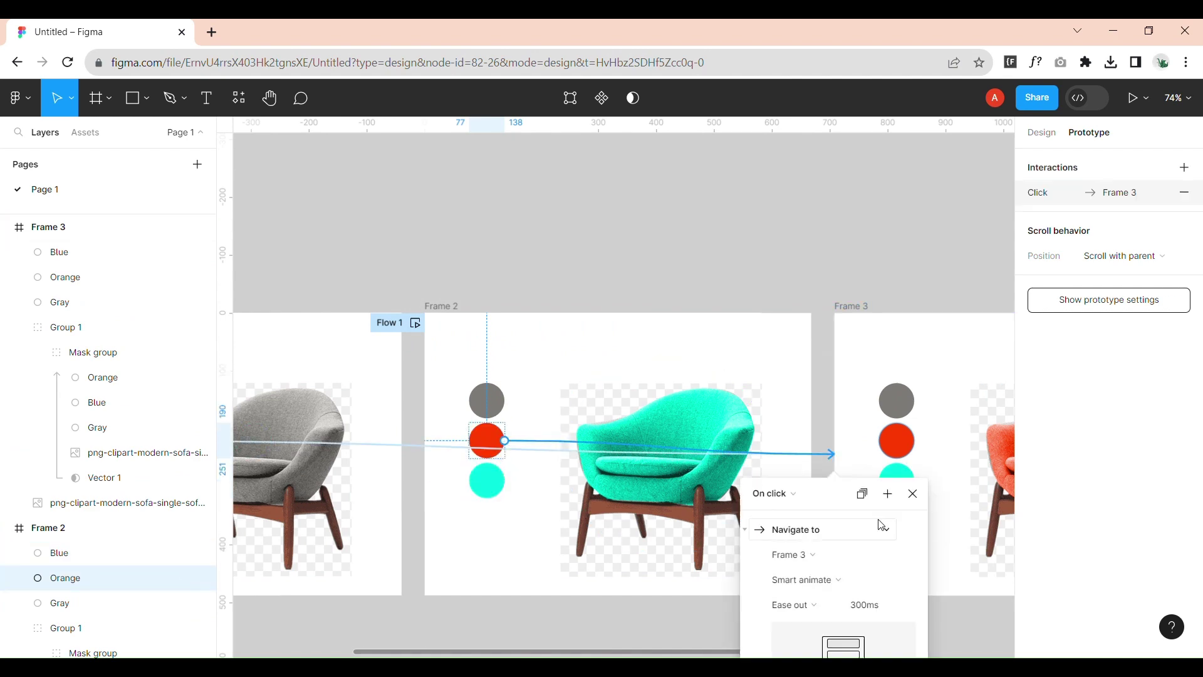
click(501, 490)
- Link Frame 1's cyan swatch to Frame 2
scroll(502, 491, left, 6)
click(450, 423)
drag(465, 421, 878, 426)
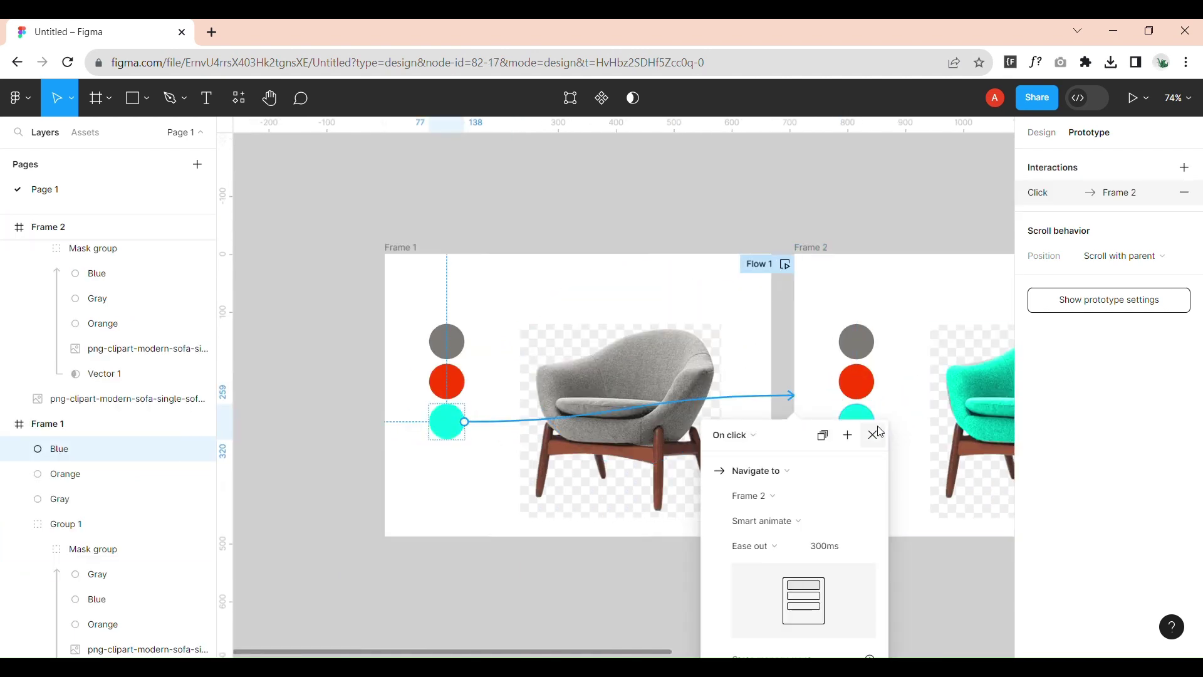
click(876, 441)
scroll(518, 483, right, 5)
click(921, 408)
scroll(855, 407, down, 3)
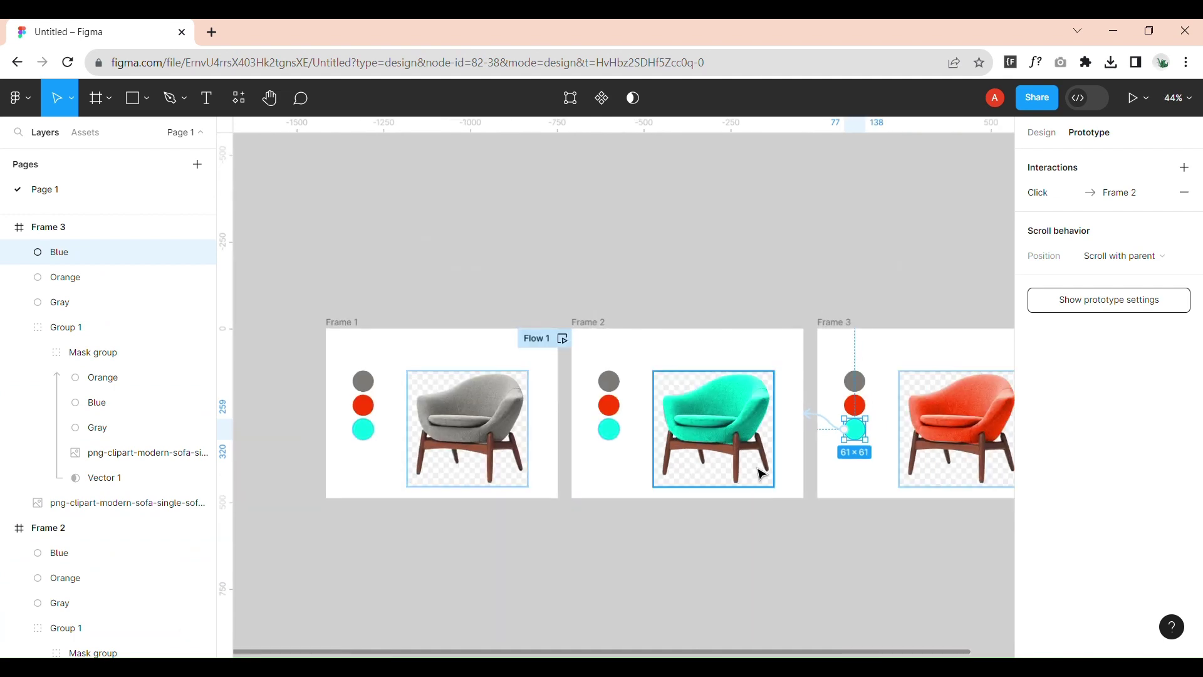
click(414, 287)
- Combine the three chair frames as variants of one component
key(alt+8)
drag(340, 284, 934, 555)
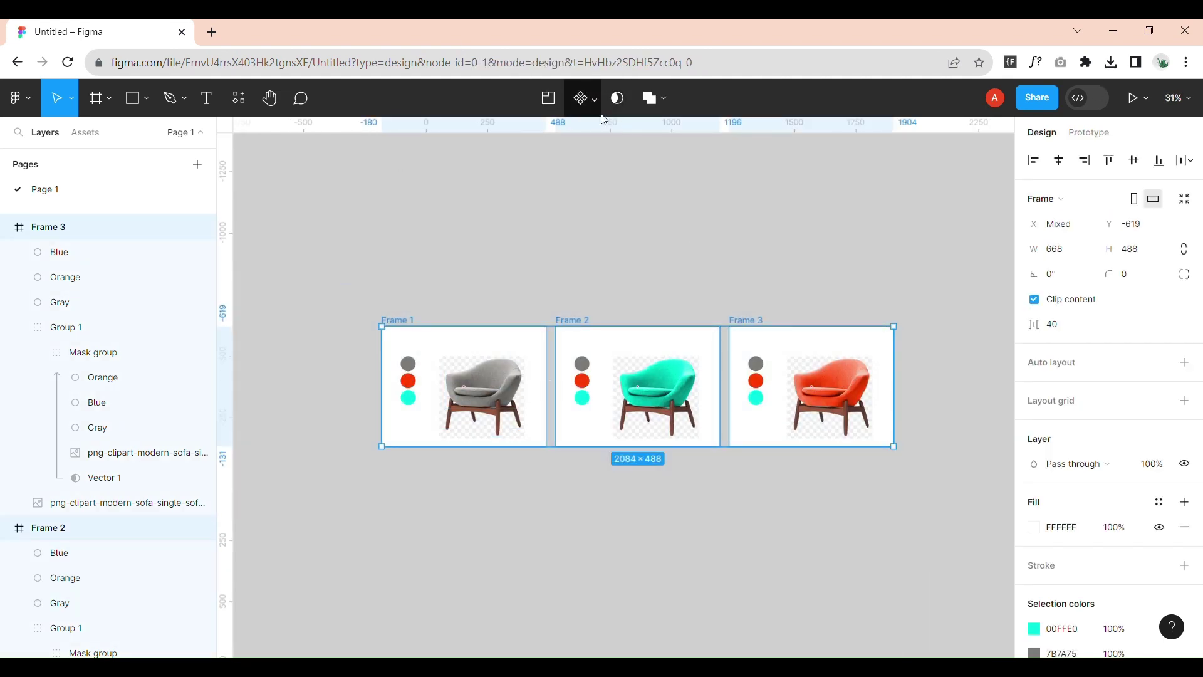
click(580, 98)
click(595, 167)
- Draw a new frame and place a Component 1 instance inside it
scroll(711, 398, right, 3)
scroll(567, 355, down, 2)
scroll(566, 355, right, 3)
key(f)
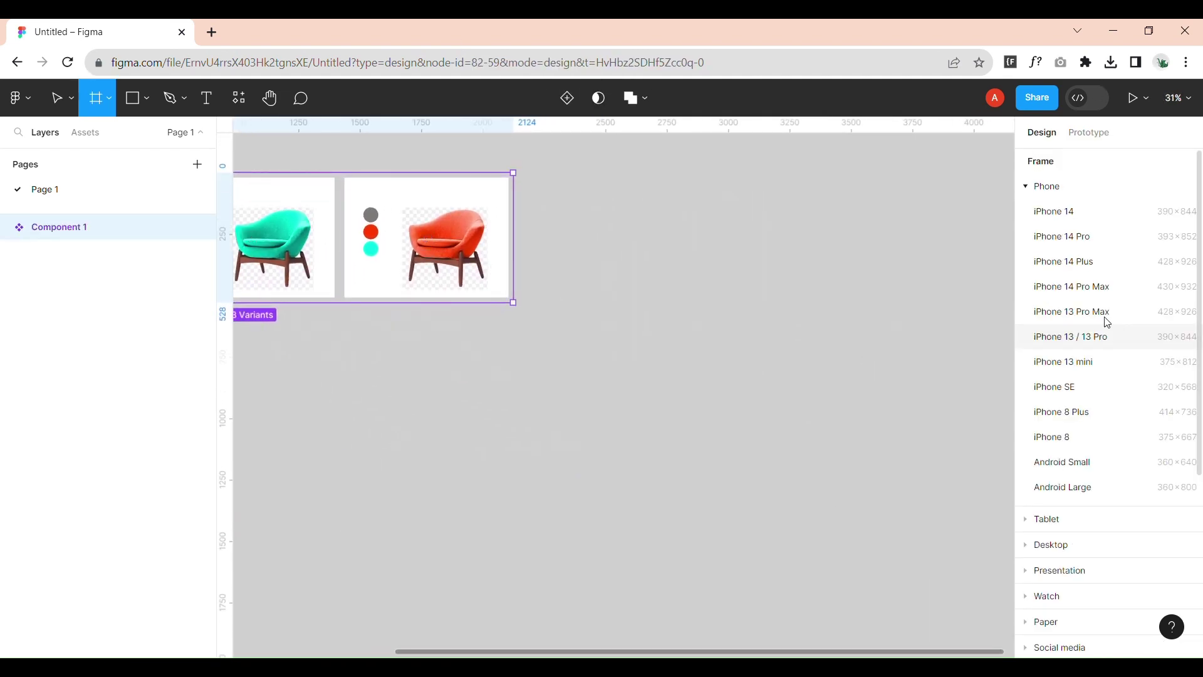
mouse_move(594, 300)
mouse_down()
mouse_move(952, 607)
mouse_move(958, 596)
mouse_up()
click(87, 135)
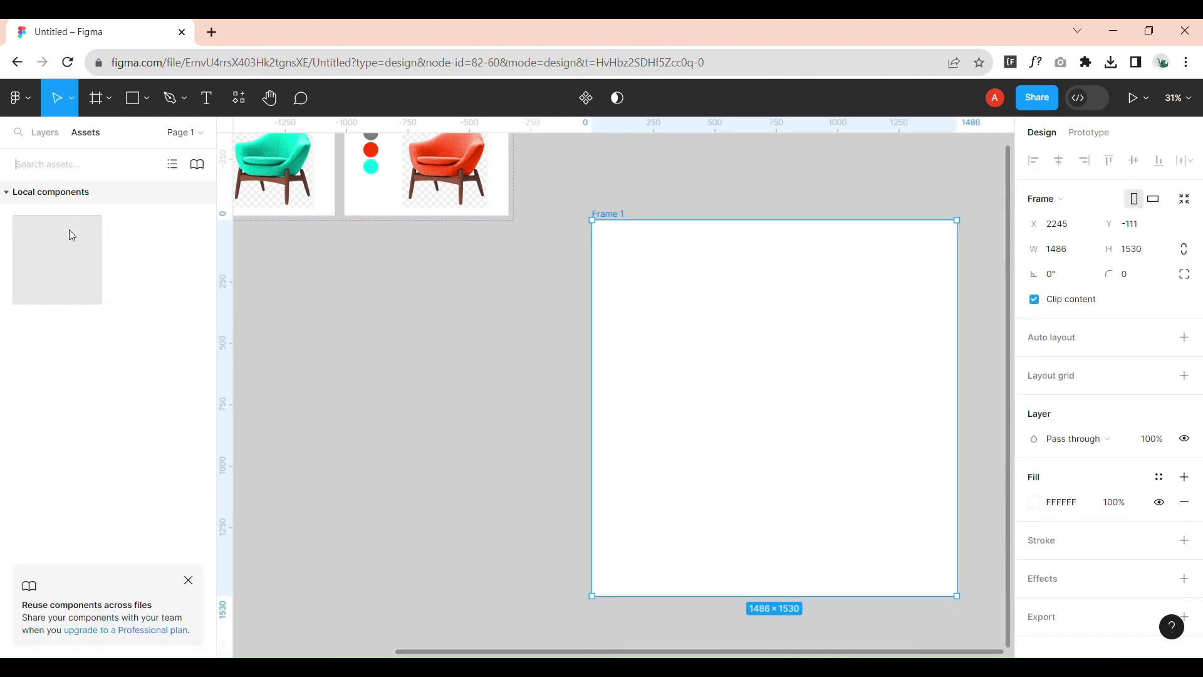
drag(56, 260, 817, 405)
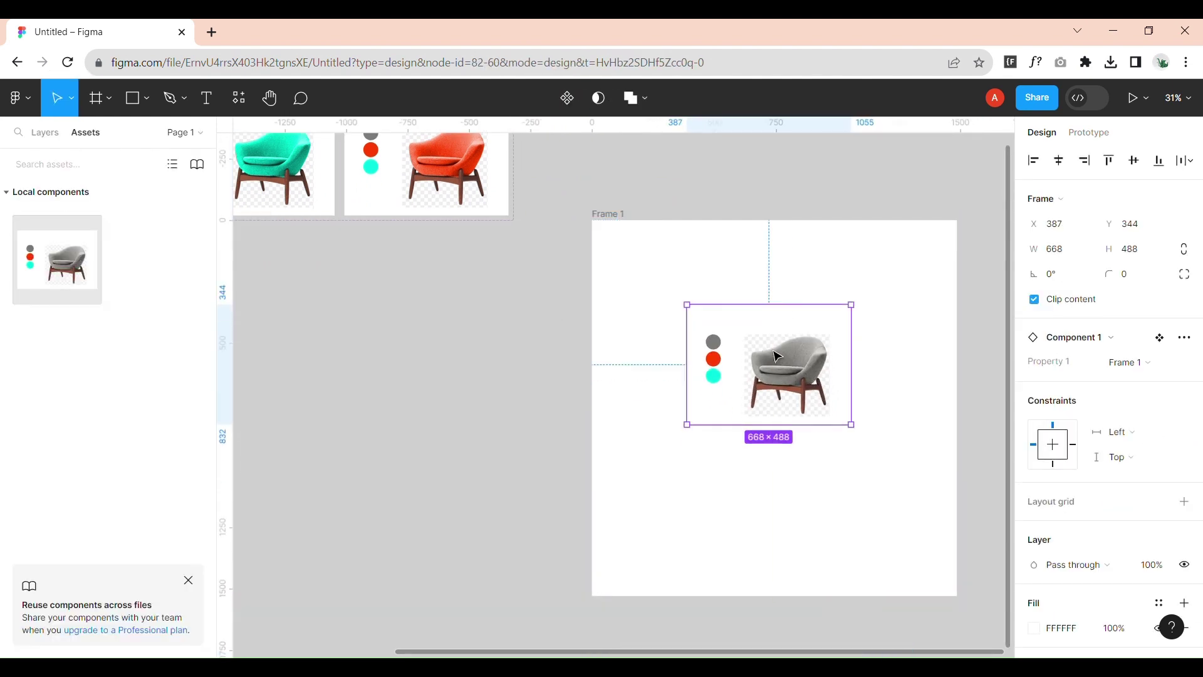
- Trim the new frame to 733×836 around the chair and centre it
click(940, 376)
drag(957, 376, 845, 404)
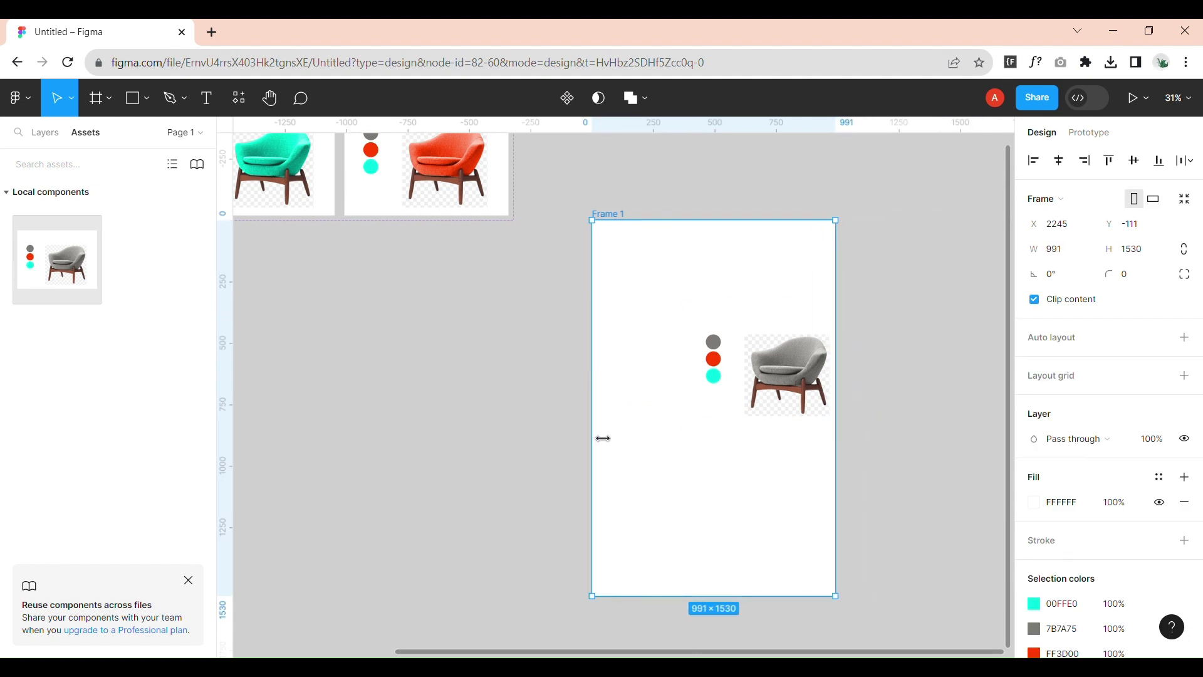
drag(604, 439, 724, 439)
click(1059, 161)
drag(840, 304, 907, 304)
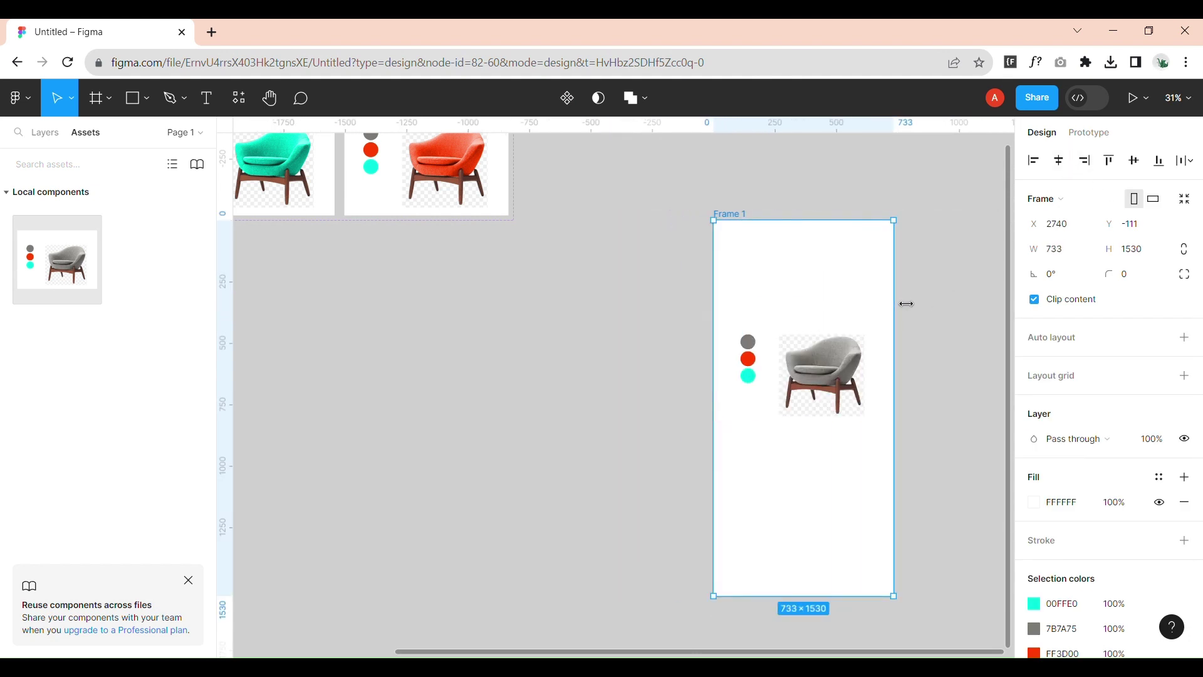
drag(816, 596, 840, 467)
drag(867, 236, 866, 265)
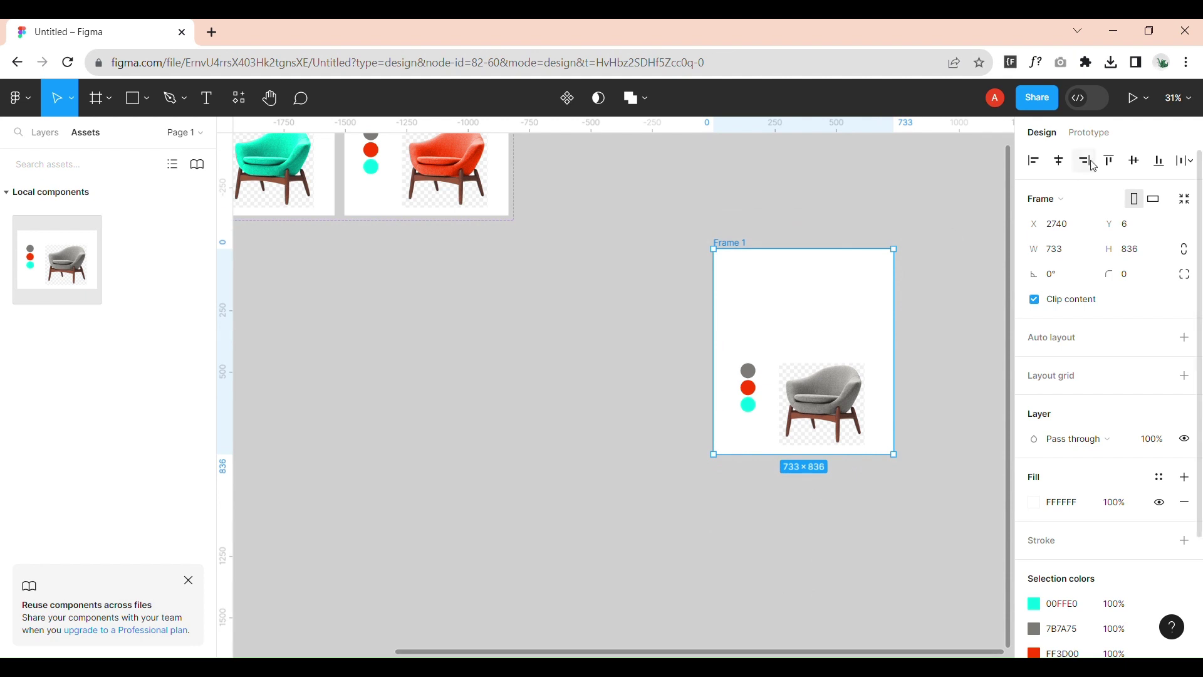
click(1134, 160)
- Launch the prototype in Present mode
click(1143, 91)
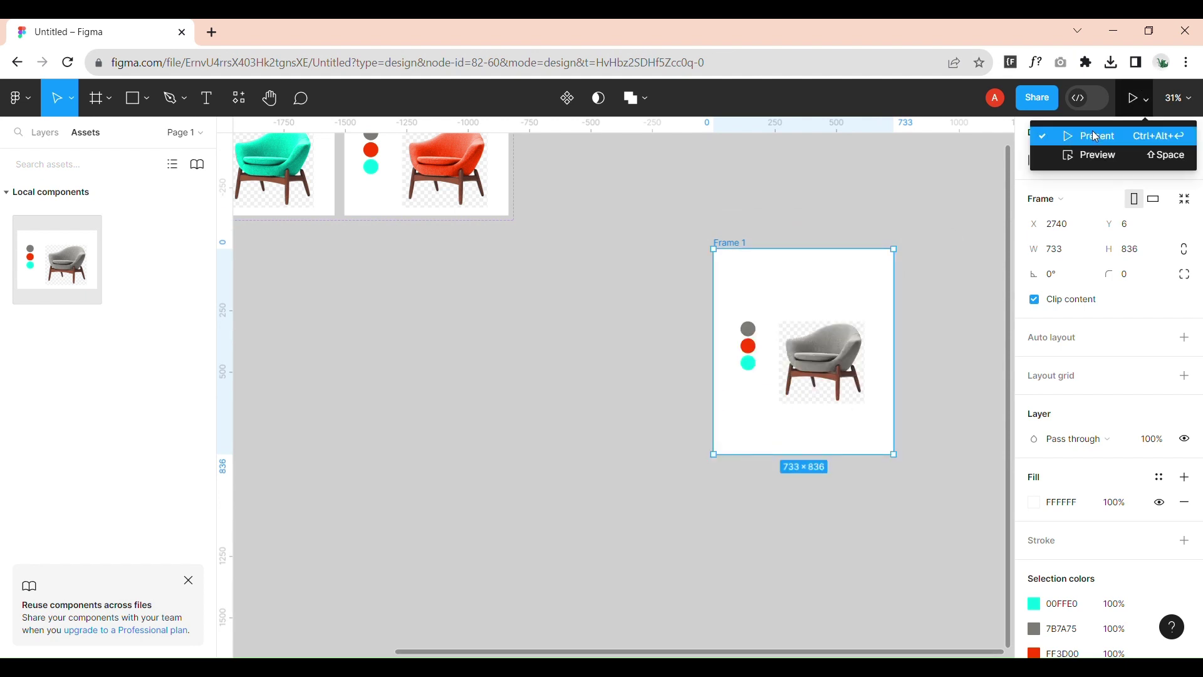
click(1094, 134)
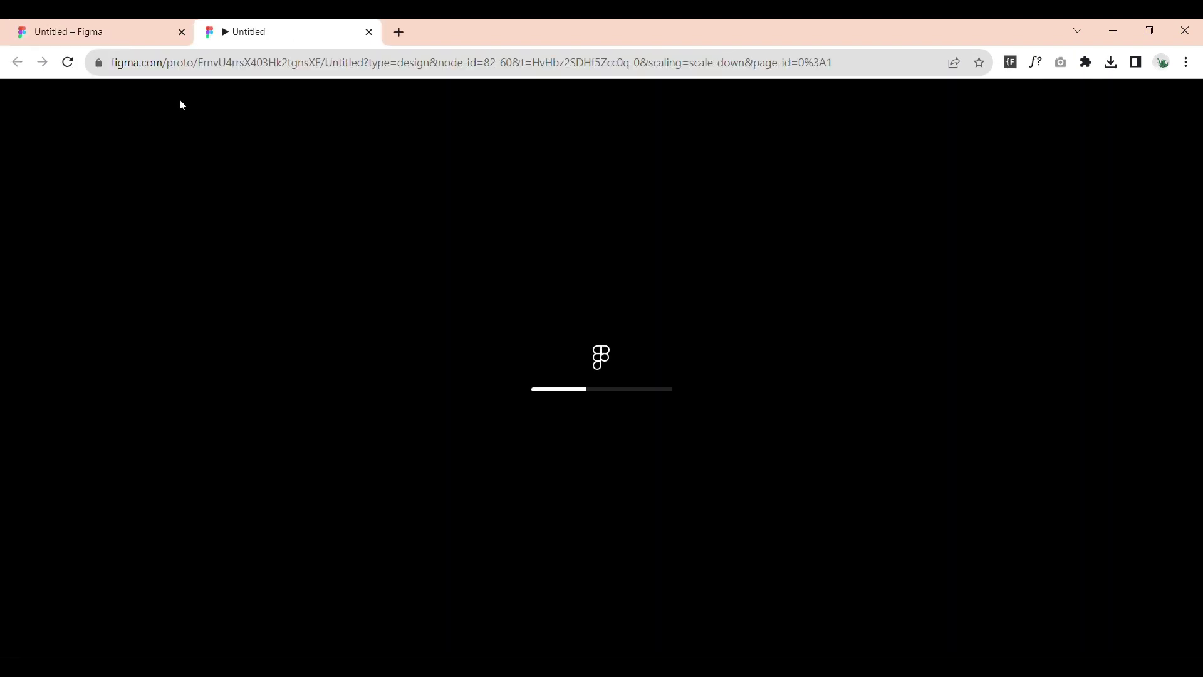
click(95, 25)
right_click(531, 385)
key(Escape)
key(Escape)
- Set the prototype device to Presentation and view the running prototype
click(1090, 132)
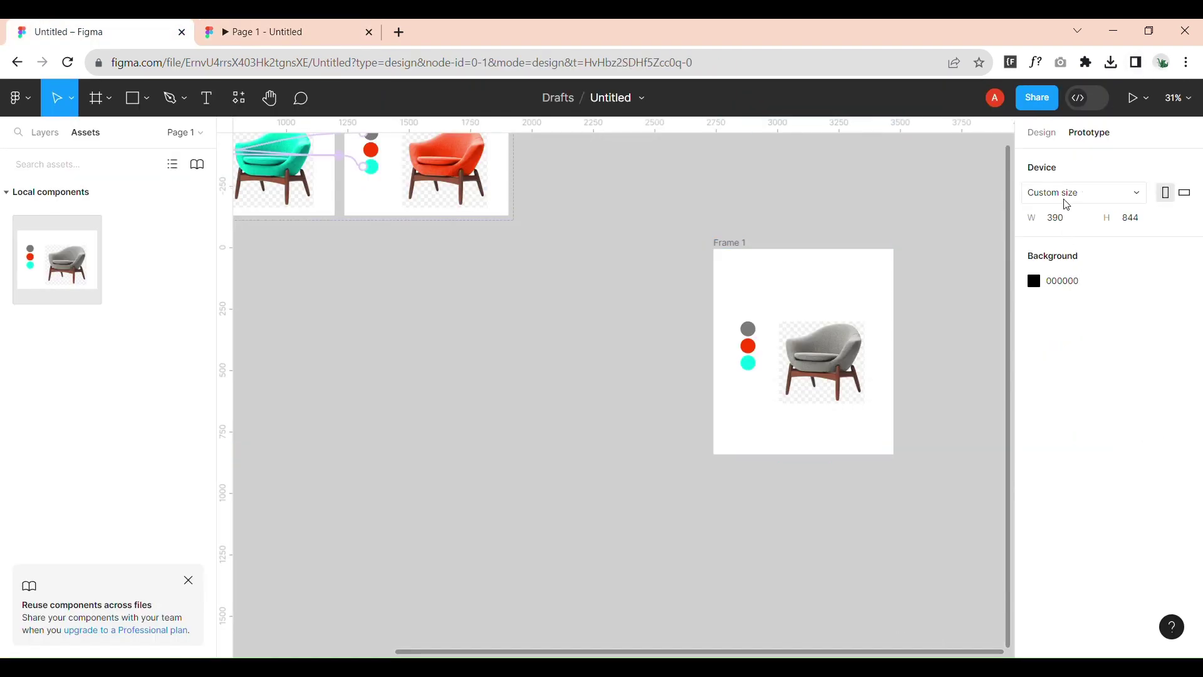
click(1067, 193)
click(1101, 397)
click(270, 32)
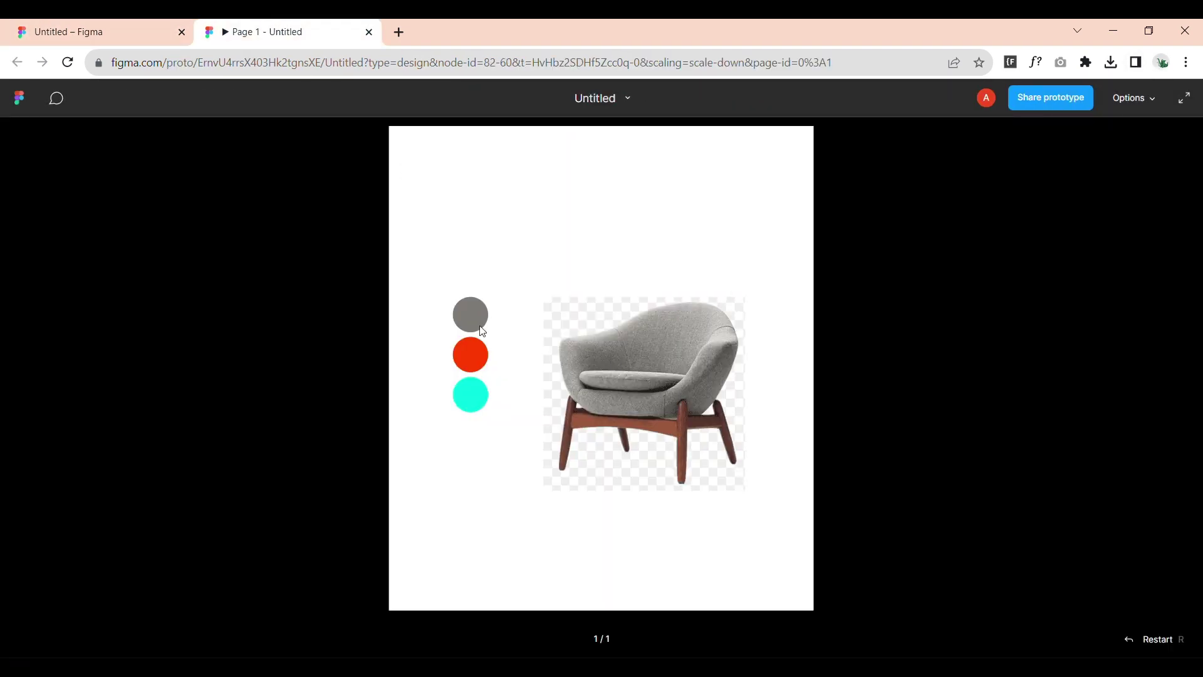